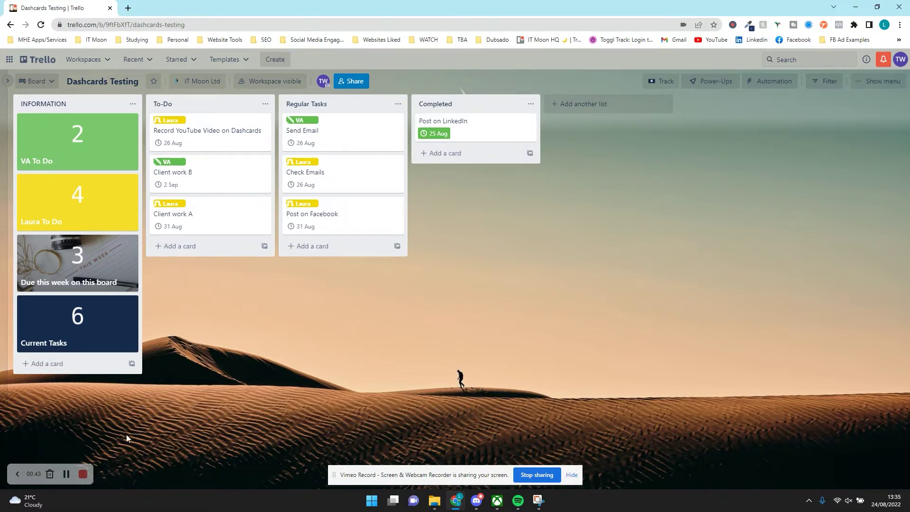
pyautogui.click(83, 474)
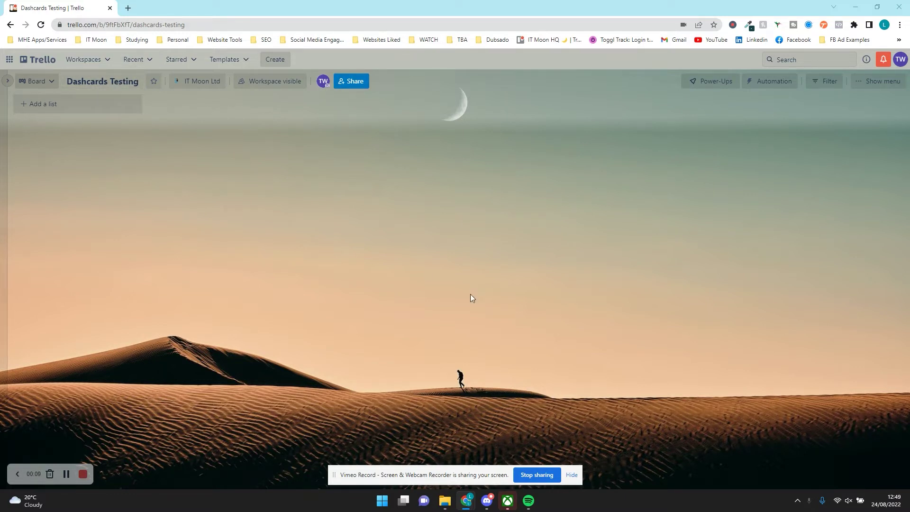
pyautogui.click(571, 476)
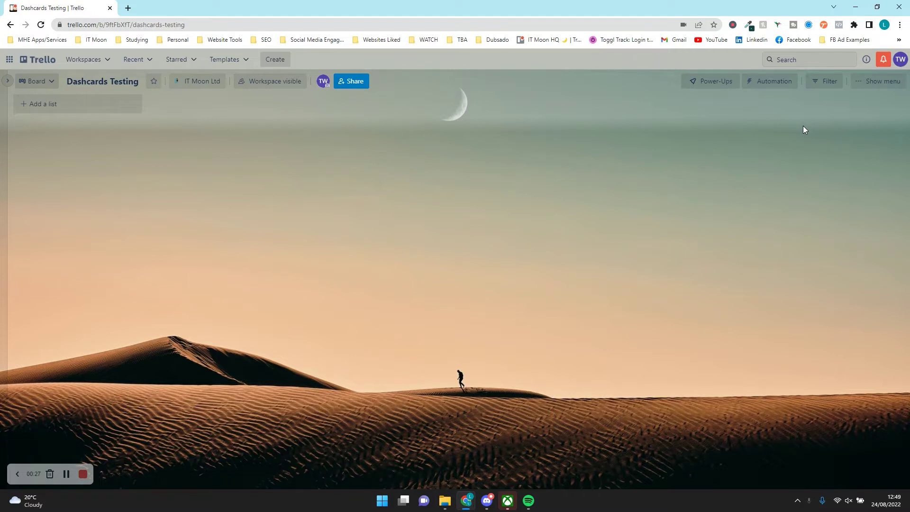
# Add a first list titled "To-Do" to the empty Dashcards Testing board.
pyautogui.click(83, 105)
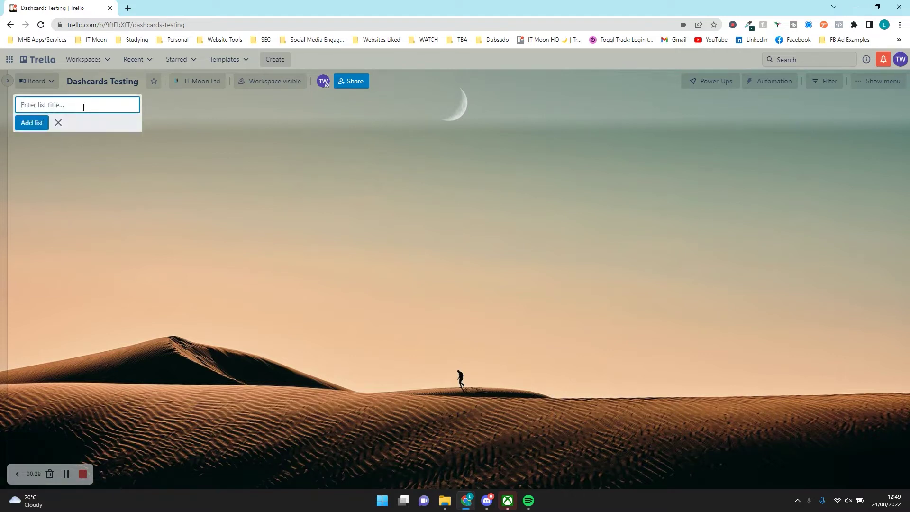
pyautogui.press('capslock')
pyautogui.write('T')
pyautogui.press('capslock')
pyautogui.write('o-Do')
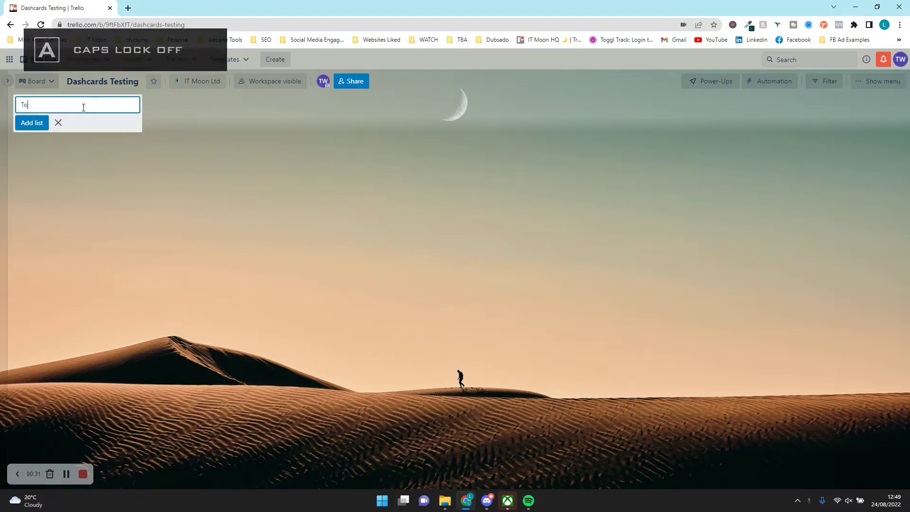
pyautogui.press('capslock')
pyautogui.press('capslock')
pyautogui.press('Return')
# Add a second list titled "Regular Tasks" to the board.
pyautogui.press('capslock')
pyautogui.write('R')
pyautogui.press('capslock')
pyautogui.write('egular')
pyautogui.press('capslock')
pyautogui.write('T')
pyautogui.press('capslock')
pyautogui.press('capslock')
pyautogui.press('capslock')
pyautogui.write('a')
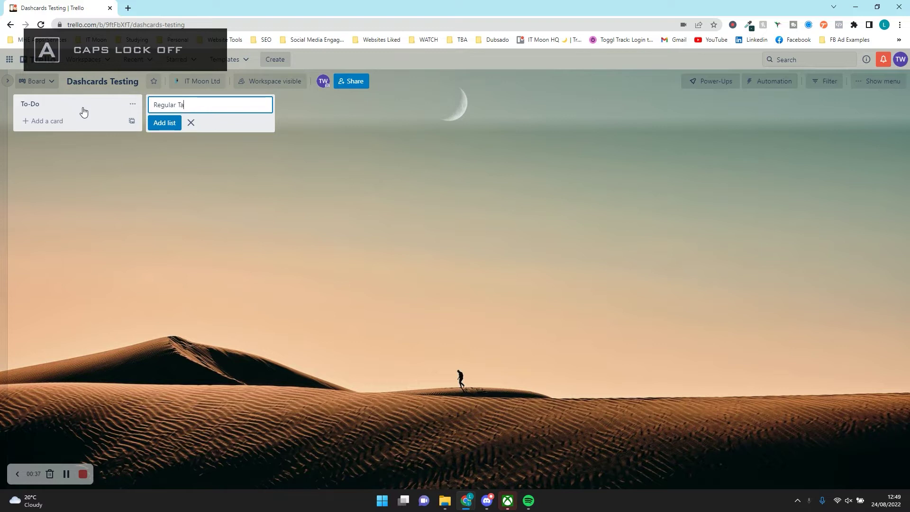
pyautogui.write('sks')
pyautogui.press('Return')
pyautogui.press('capslock')
pyautogui.write('D')
pyautogui.press('capslock')
pyautogui.press('BackSpace')
pyautogui.press('capslock')
pyautogui.write('D')
pyautogui.press('capslock')
pyautogui.write('oing')
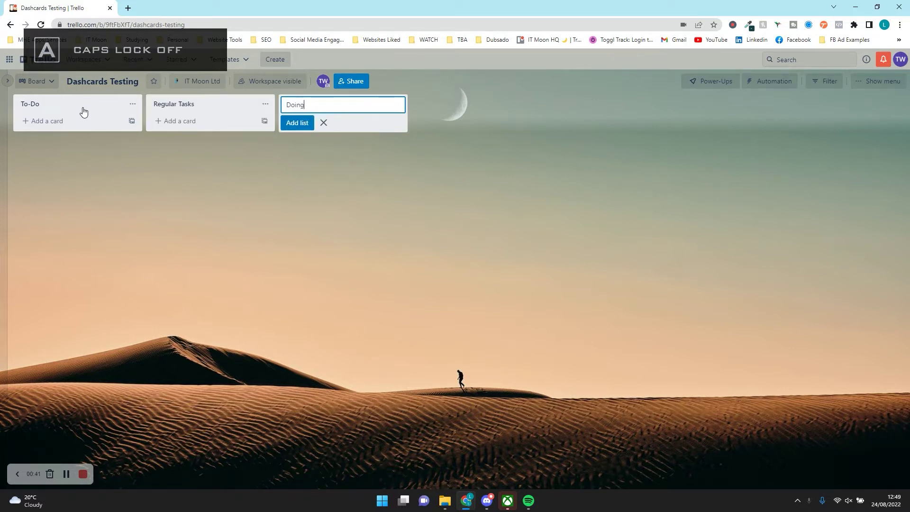
pyautogui.press('BackSpace')
pyautogui.press('BackSpace')
# Add a third list titled "INFROMATION" after the Regular Tasks list.
pyautogui.press('capslock')
pyautogui.press('capslock')
pyautogui.write('infor')
pyautogui.press('capslock')
pyautogui.press('BackSpace')
pyautogui.press('BackSpace')
pyautogui.press('BackSpace')
pyautogui.press('BackSpace')
pyautogui.press('BackSpace')
pyautogui.write('I')
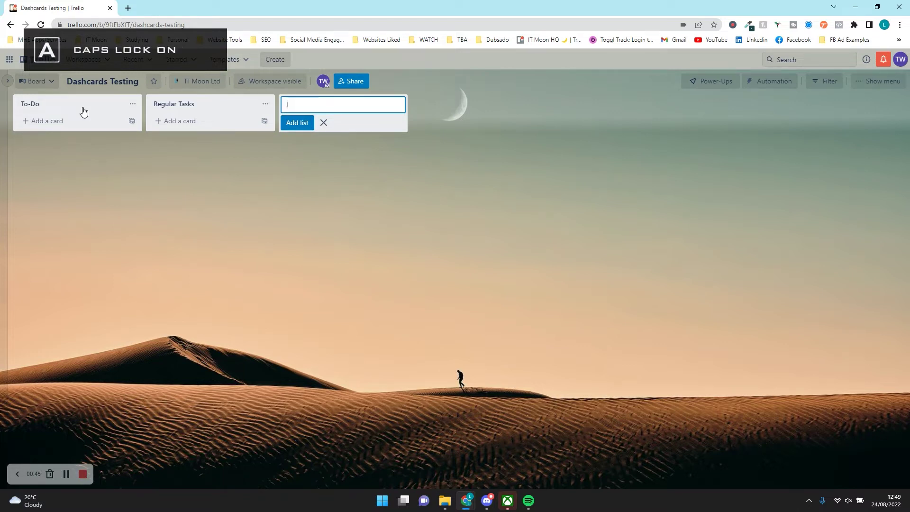
pyautogui.write('NFROMATION')
pyautogui.press('Return')
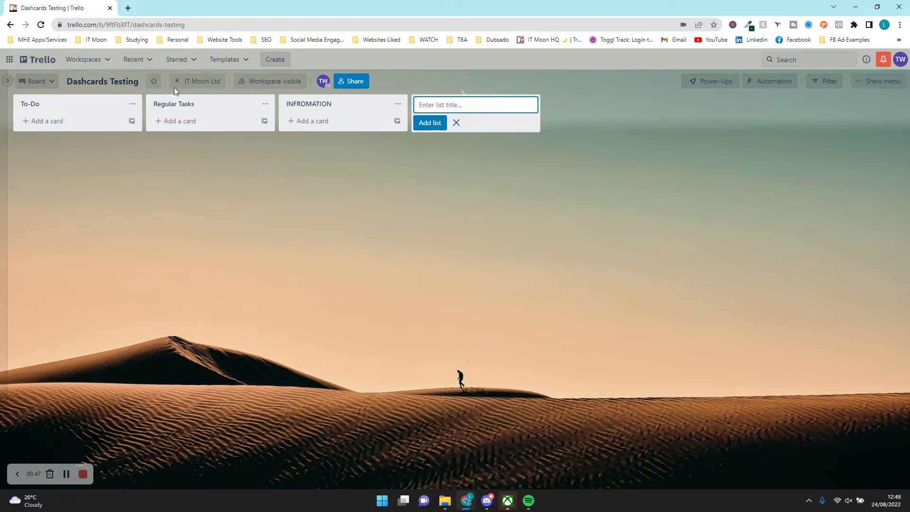
# Move the INFROMATION list ahead of To-Do and correct its title to "INFORMATION".
pyautogui.moveTo(393, 112); pyautogui.dragTo(48, 105)
pyautogui.click(34, 104)
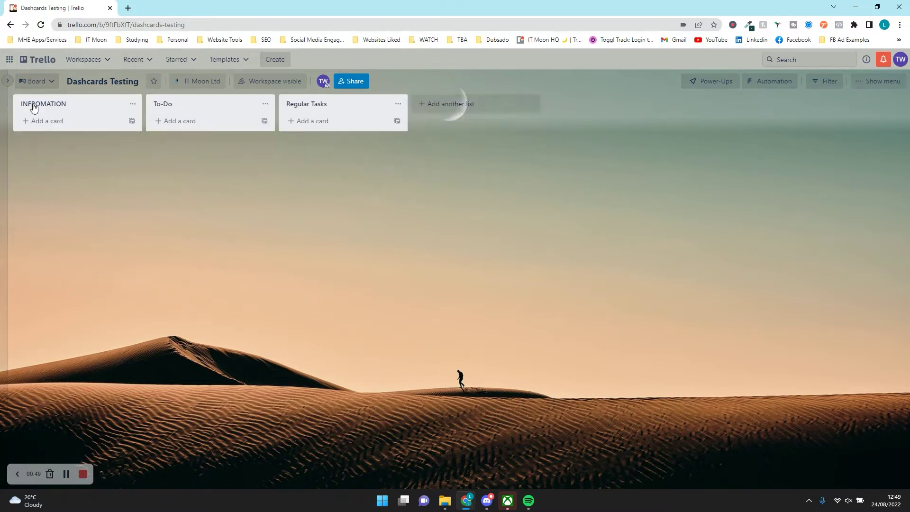
pyautogui.write('INFORMATION')
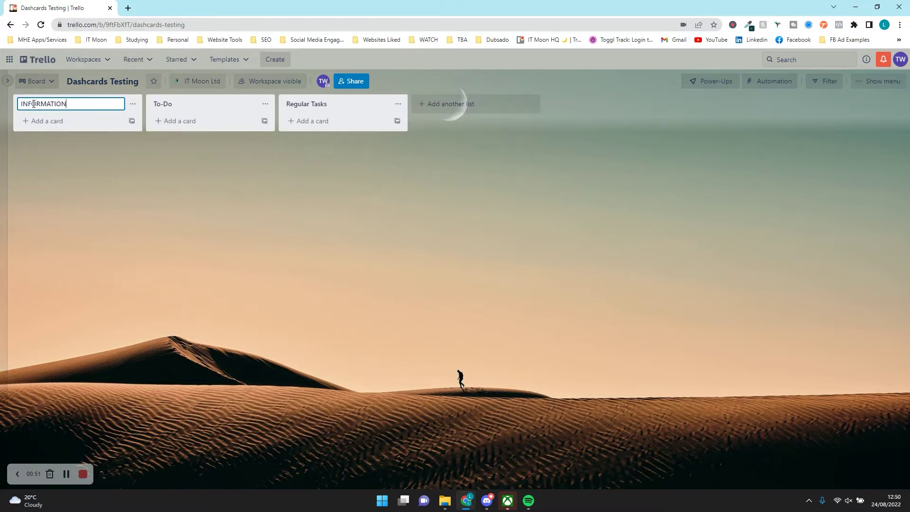
pyautogui.click(157, 186)
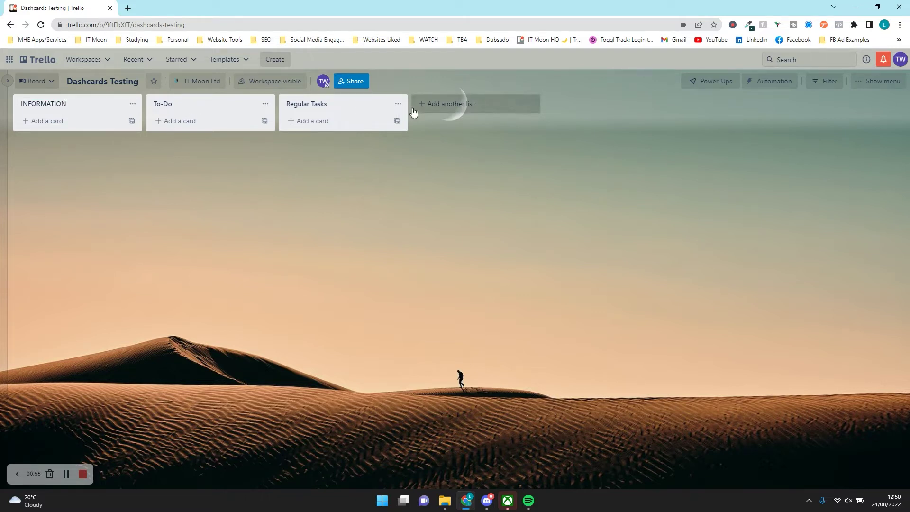
# Add a list titled "Completed" after Regular Tasks and close the empty new-list entry.
pyautogui.click(457, 97)
pyautogui.write('C')
pyautogui.press('capslock')
pyautogui.write('ompelted')
pyautogui.press('BackSpace')
pyautogui.press('BackSpace')
pyautogui.press('BackSpace')
pyautogui.press('BackSpace')
pyautogui.press('BackSpace')
pyautogui.write('leted')
pyautogui.press('Return')
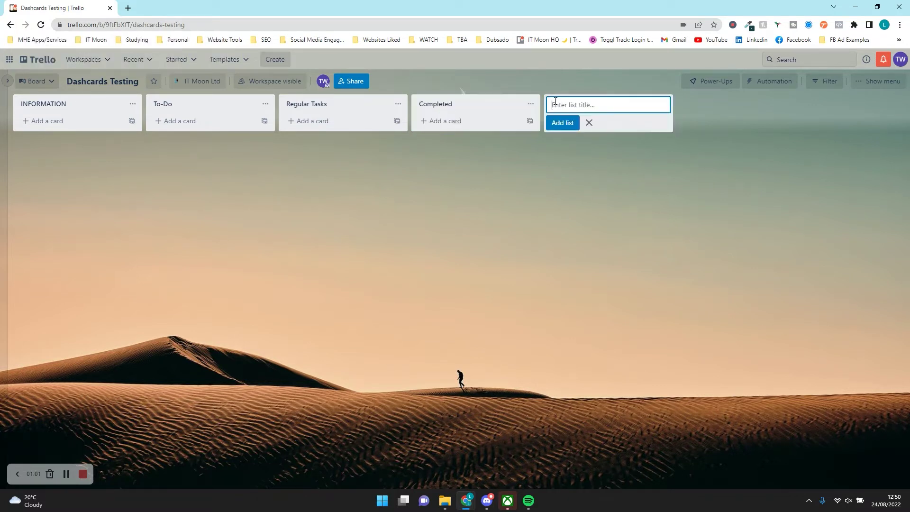
pyautogui.click(559, 216)
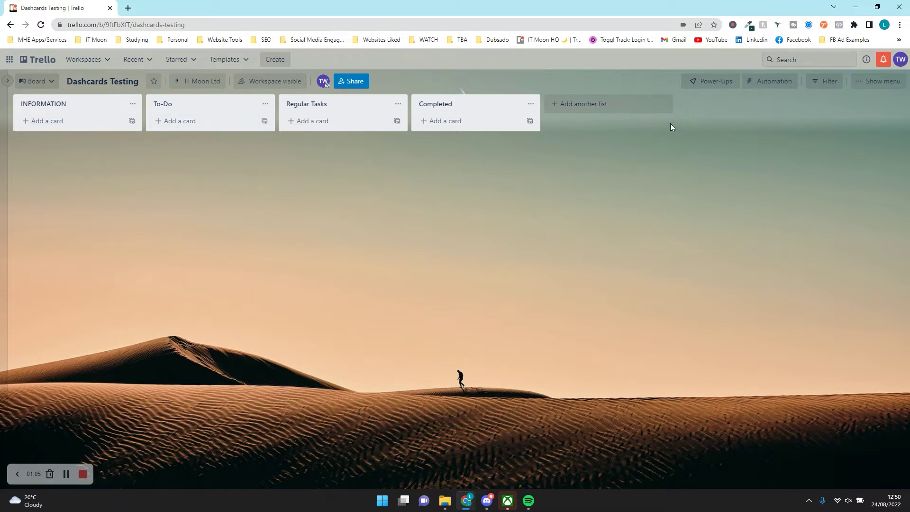
# Search the Power-Ups directory for "dashcard" and add the Dashcards Power-Up to the board.
pyautogui.click(707, 85)
pyautogui.click(736, 251)
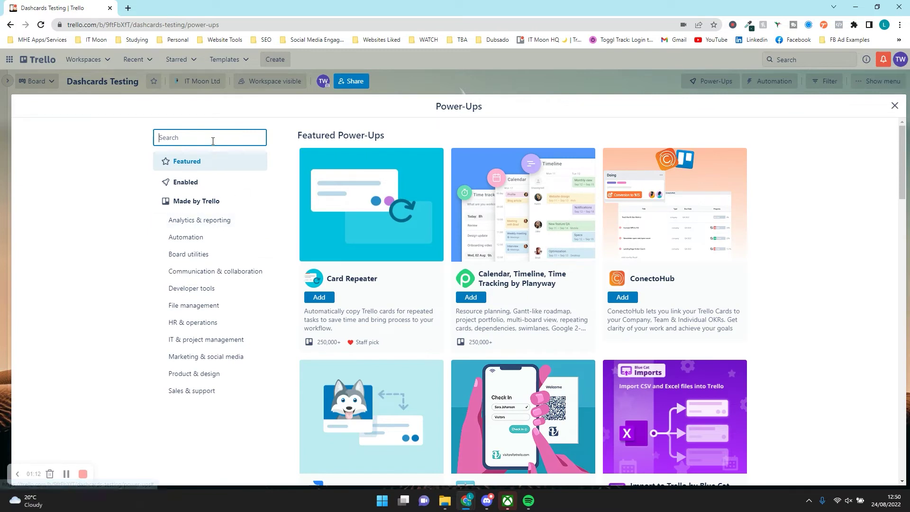
pyautogui.write('dashcard')
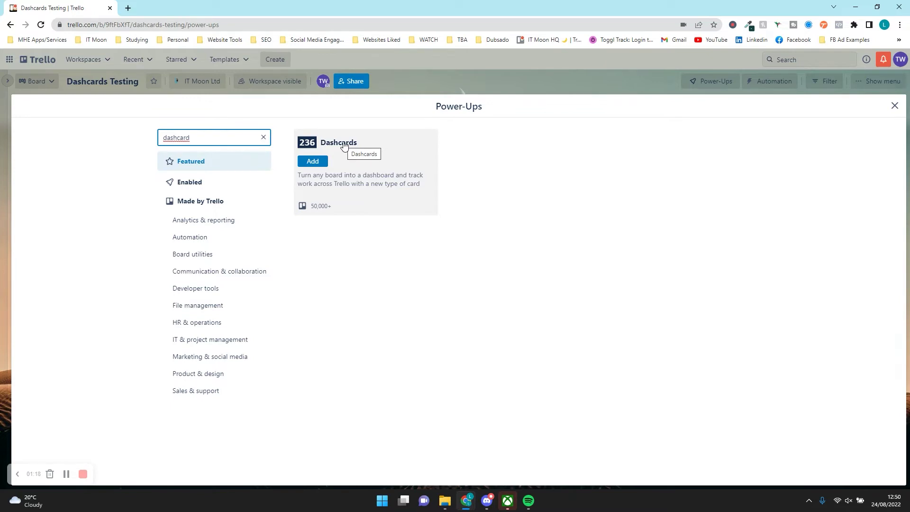
pyautogui.click(313, 164)
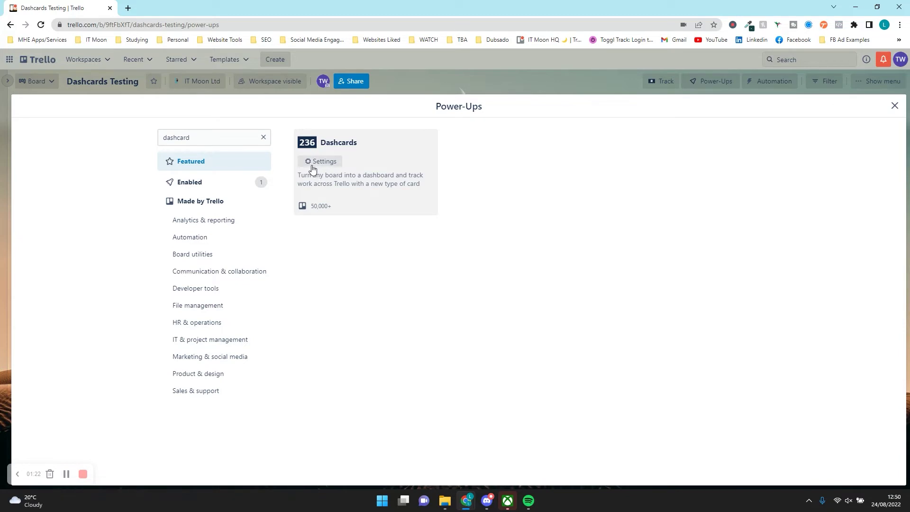
# Look over the Dashcards Power-Up's settings options and details page, and return to the board.
pyautogui.click(312, 164)
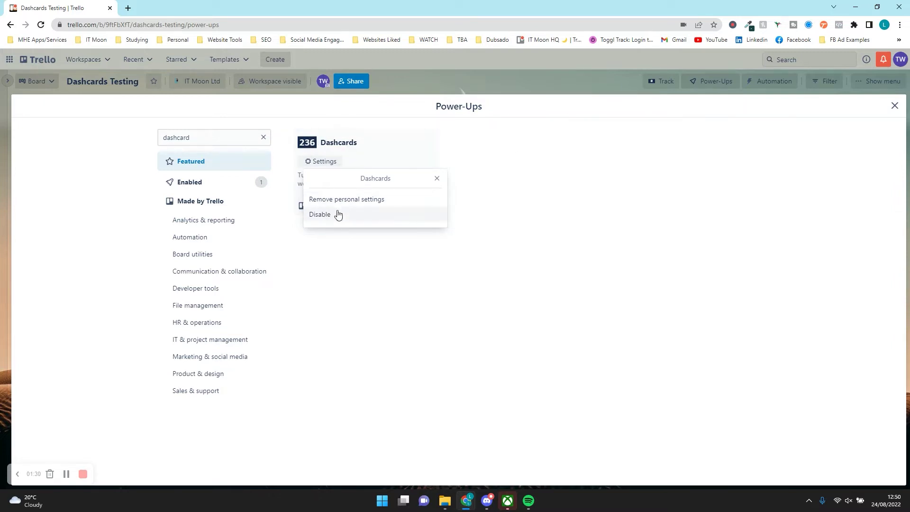
pyautogui.click(385, 145)
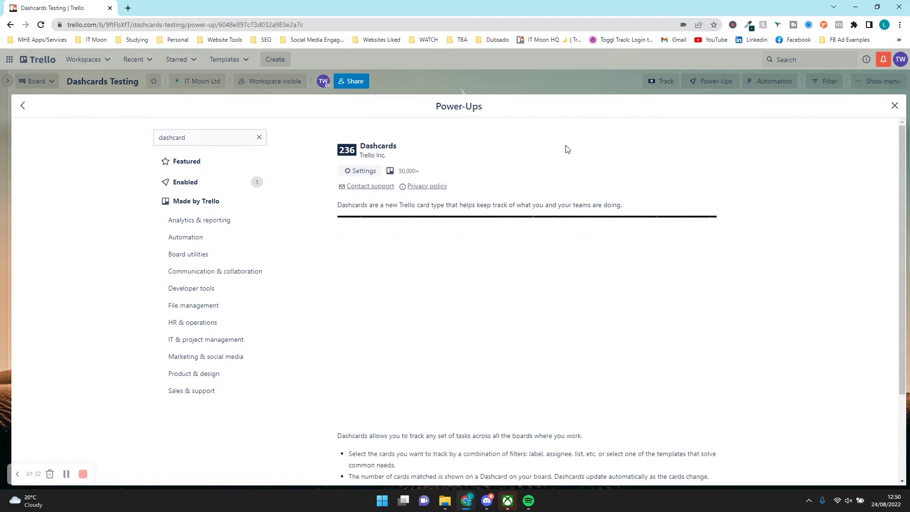
pyautogui.click(895, 107)
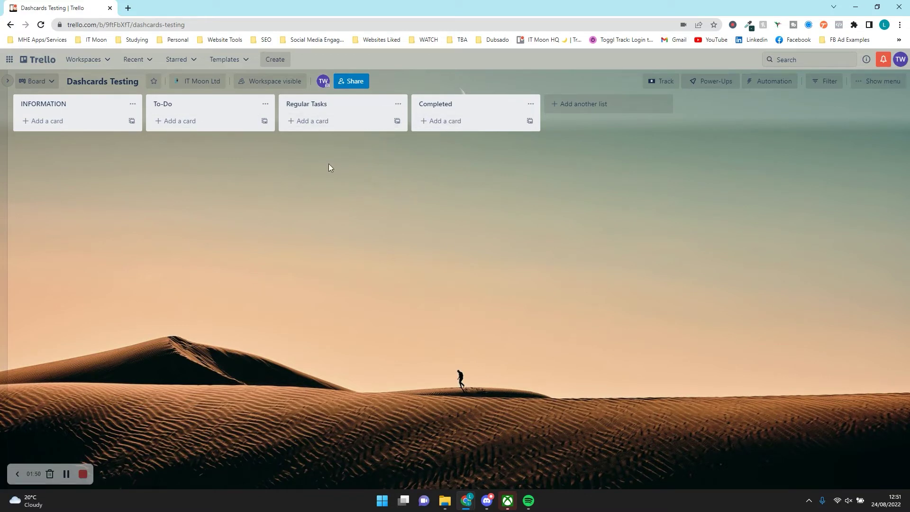
# Add a card titled "Record YouTube Video on Dashcards" to the To-Do list and close the card composer.
pyautogui.click(202, 120)
pyautogui.press('capslock')
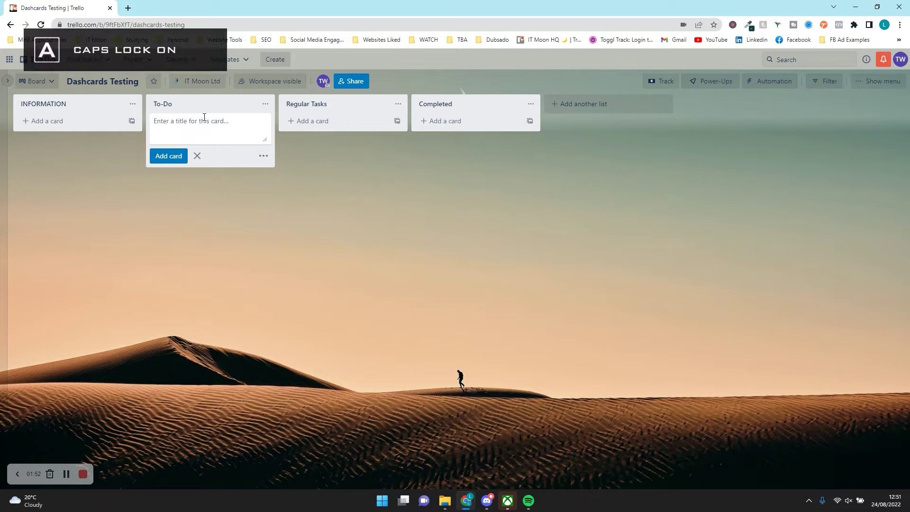
pyautogui.write('R')
pyautogui.press('capslock')
pyautogui.write('ecord ')
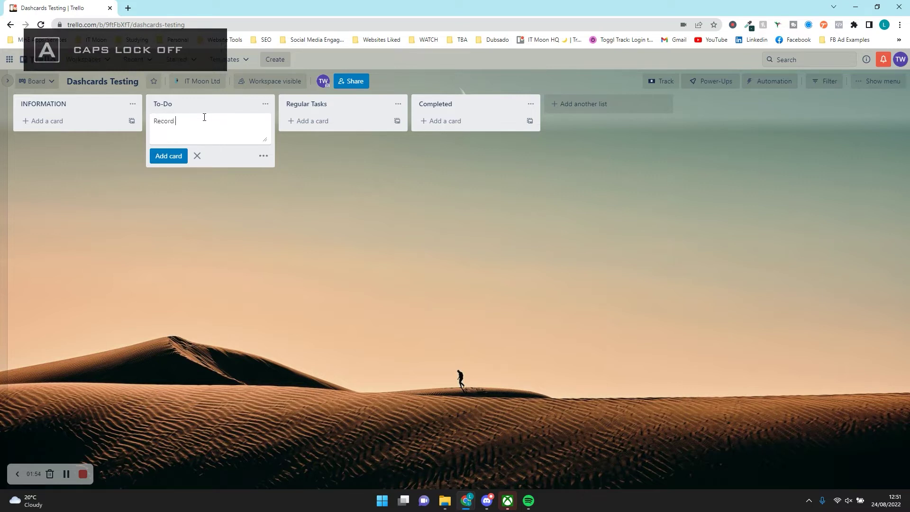
pyautogui.write('YouTube Video on Dashcards')
pyautogui.press('Return')
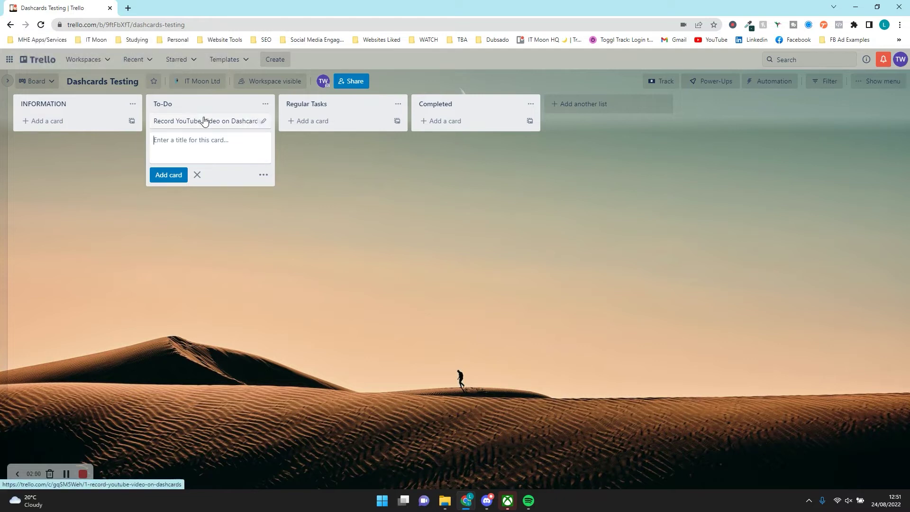
pyautogui.click(161, 218)
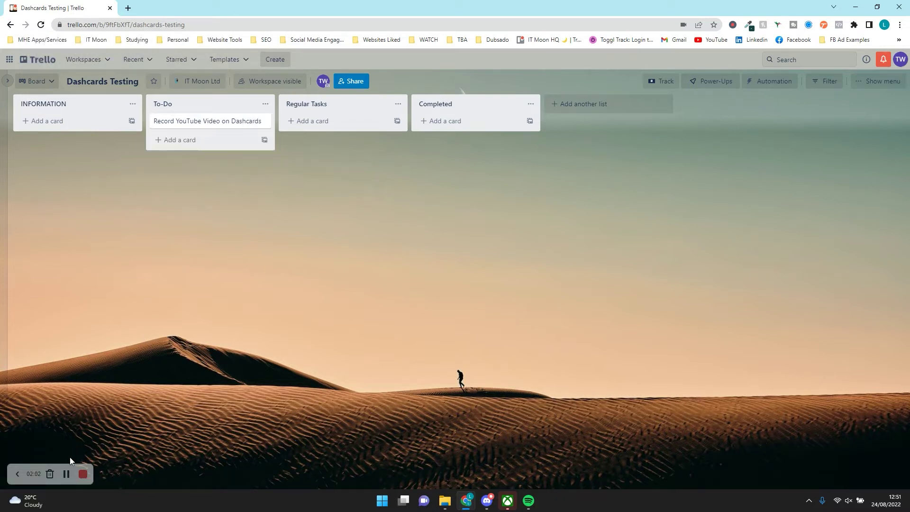
pyautogui.click(67, 475)
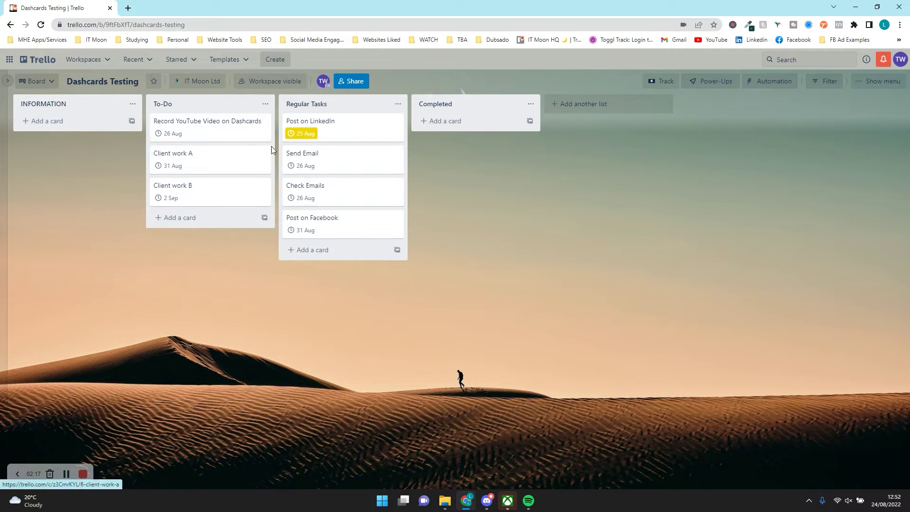
# Customize the "In this list" dashcard template for tracking and name it "Current Tasks".
pyautogui.click(658, 84)
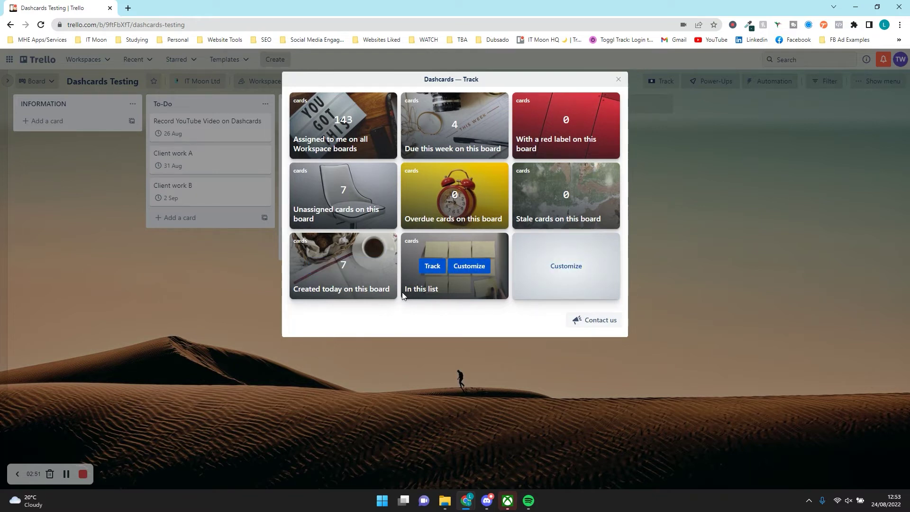
pyautogui.click(462, 271)
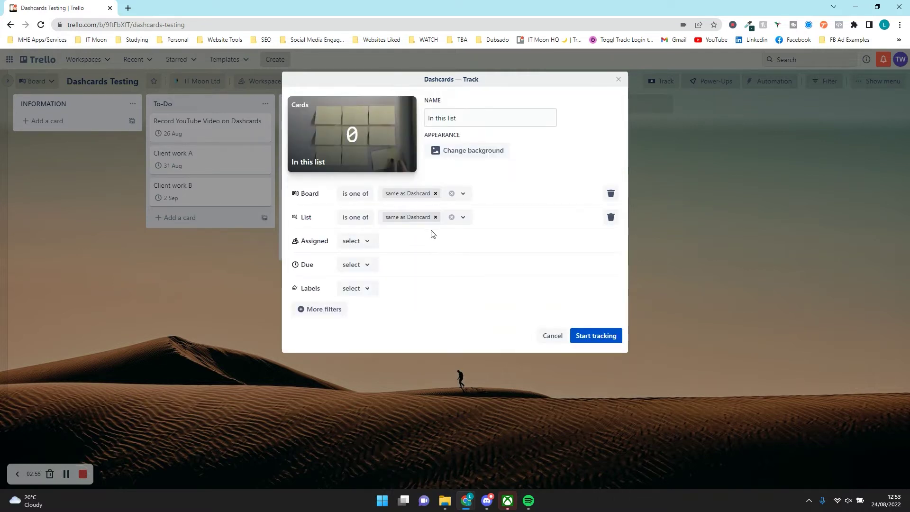
pyautogui.tripleClick(447, 120)
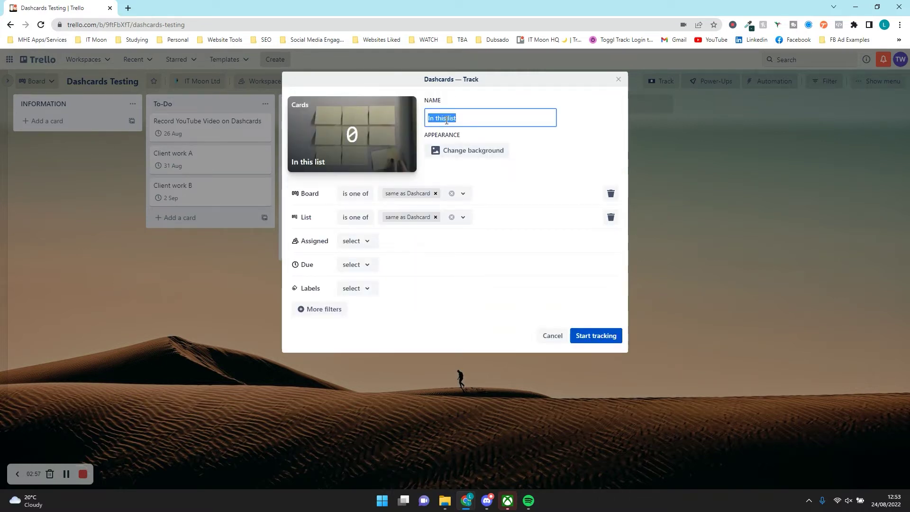
pyautogui.press('capslock')
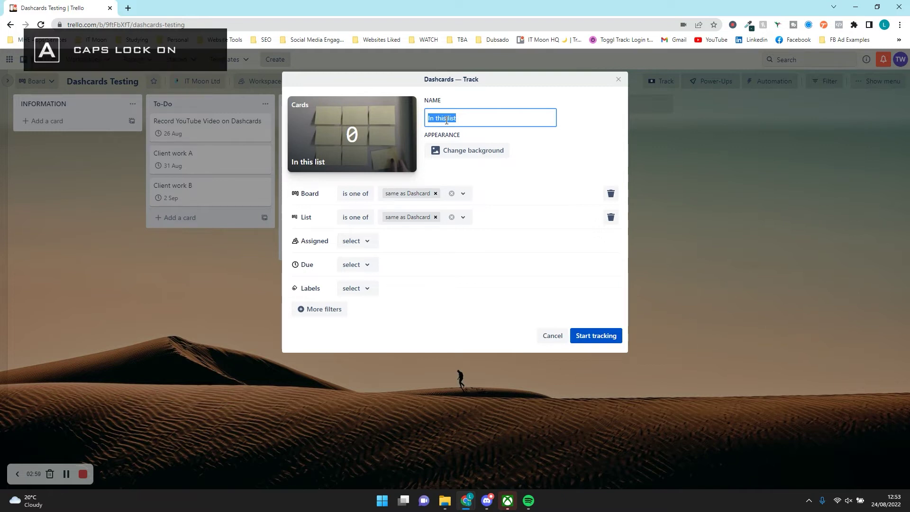
pyautogui.write('C')
pyautogui.press('capslock')
pyautogui.write('urrent')
pyautogui.press('capslock')
pyautogui.write('T')
pyautogui.press('capslock')
pyautogui.write('asks')
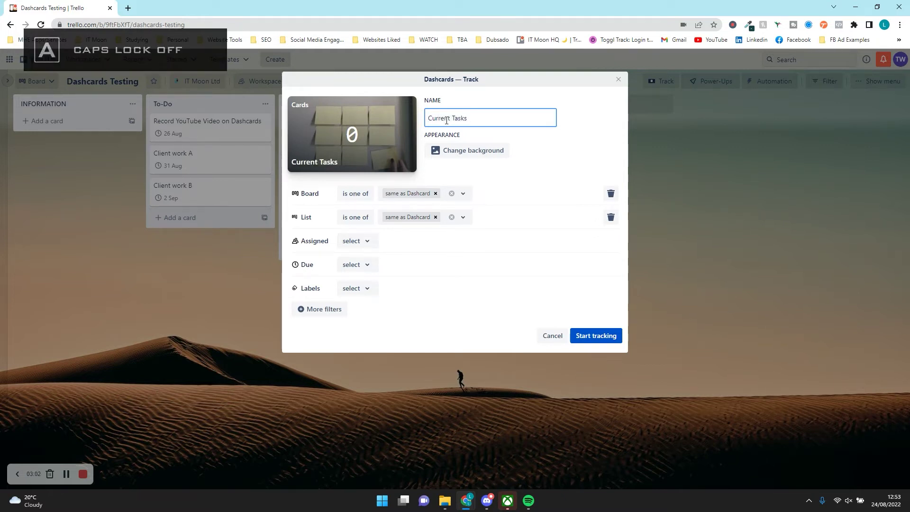
pyautogui.click(545, 154)
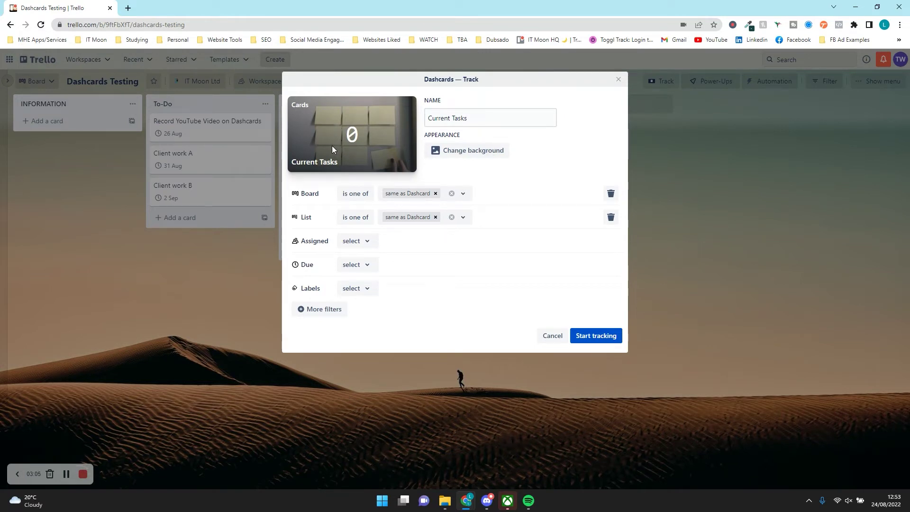
# Change the Current Tasks dashcard's background to the solid dark navy colour.
pyautogui.click(457, 151)
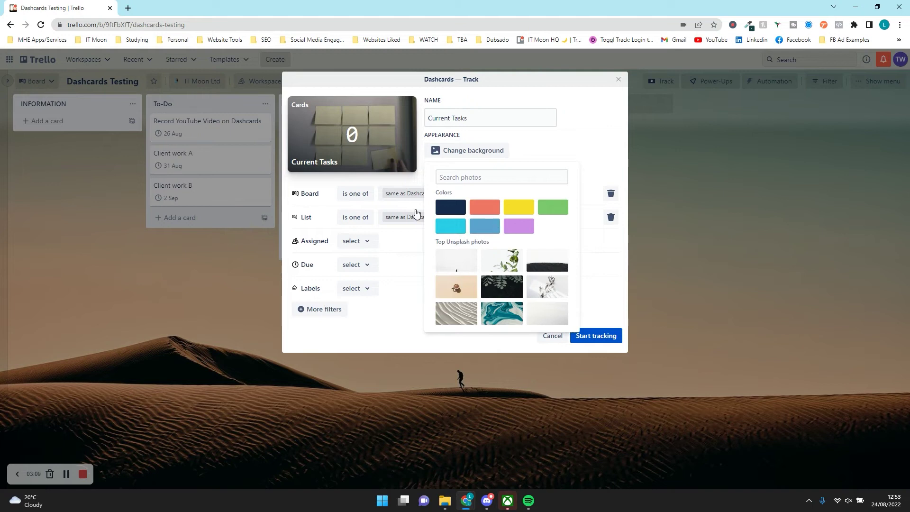
pyautogui.click(459, 211)
pyautogui.click(588, 142)
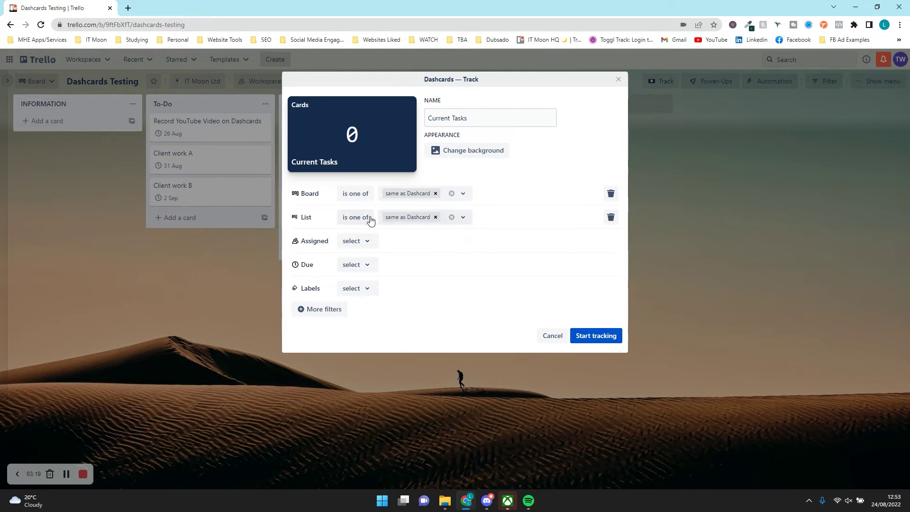
# Replace the dashcard's "same as Dashcard" list filter with the To-Do and Regular Tasks lists.
pyautogui.click(435, 218)
pyautogui.click(413, 218)
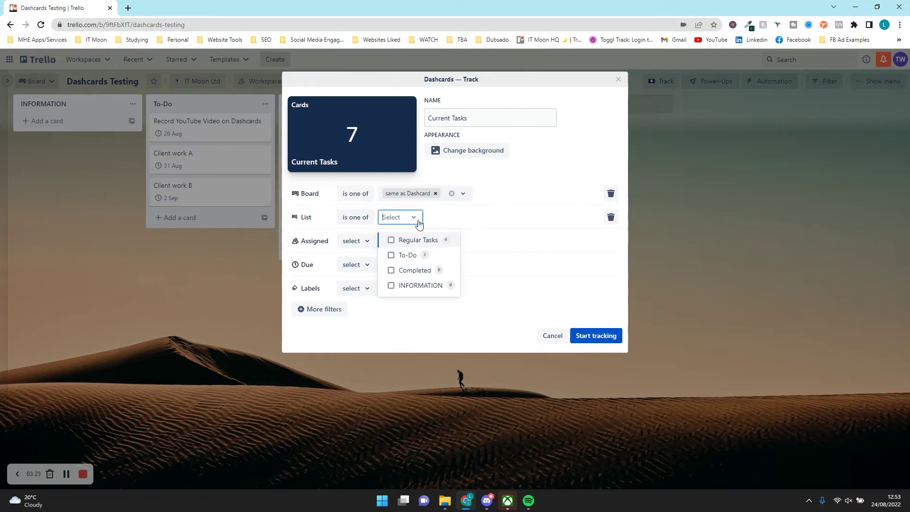
pyautogui.click(392, 257)
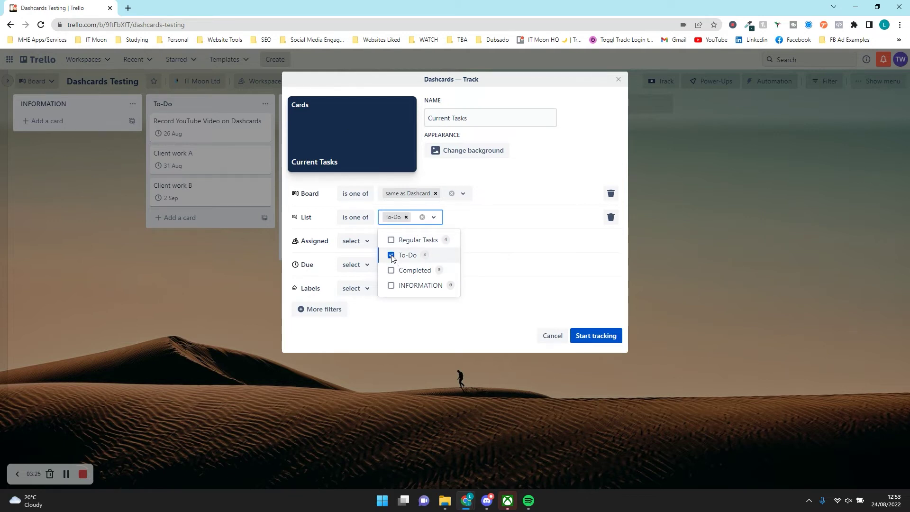
pyautogui.click(391, 241)
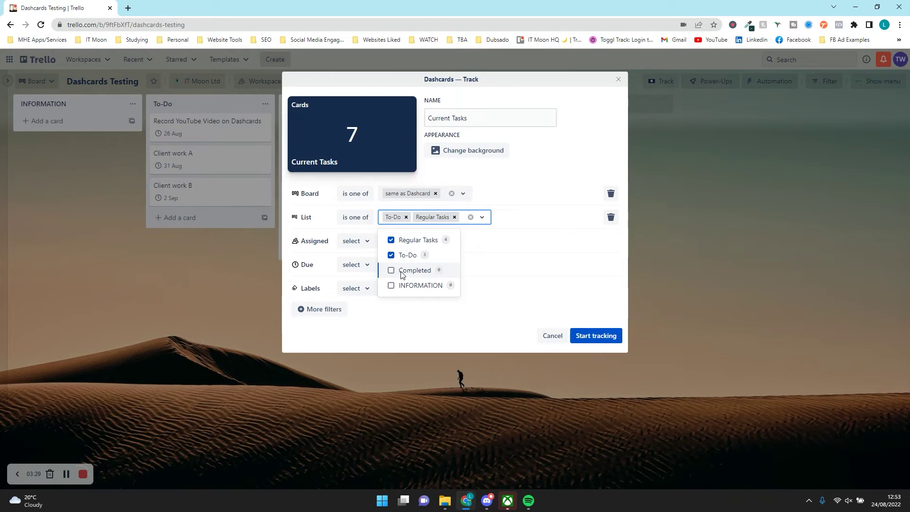
# Examine the Assigned, Due, Labels and additional filter options available for the Current Tasks dashcard.
pyautogui.click(422, 310)
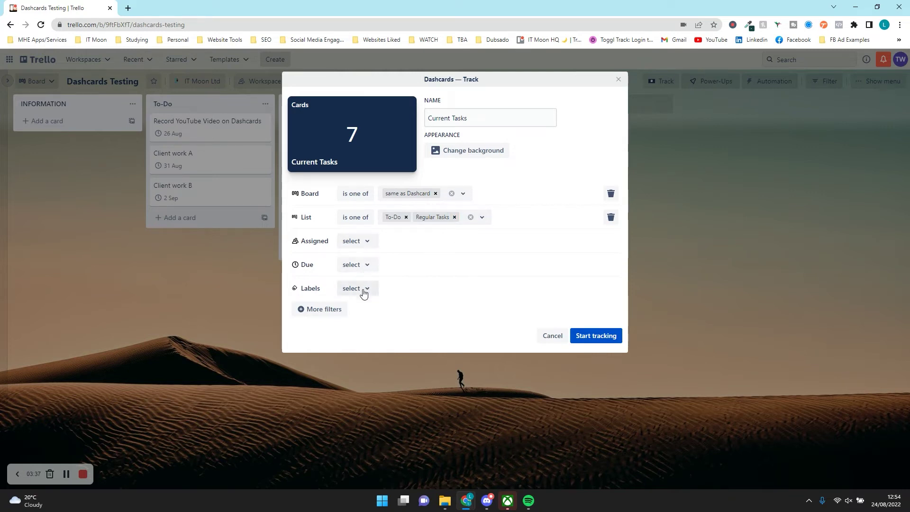
pyautogui.click(358, 246)
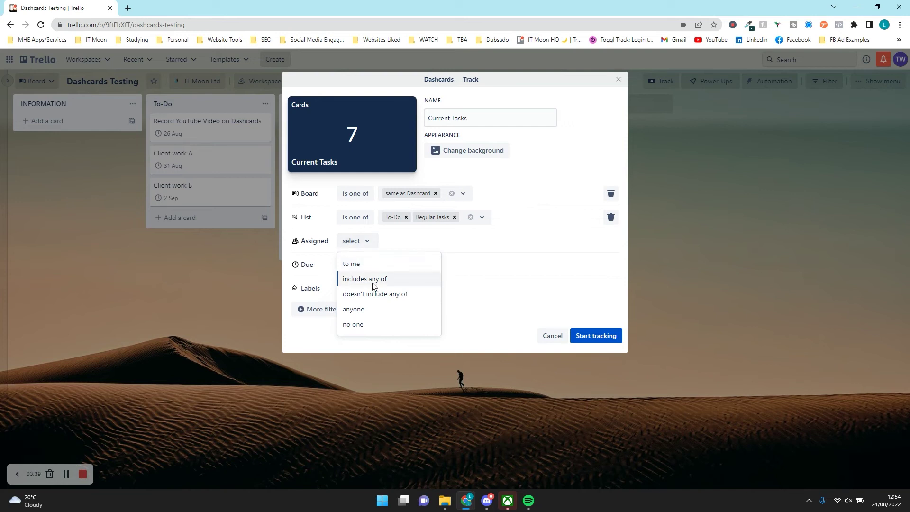
pyautogui.click(503, 307)
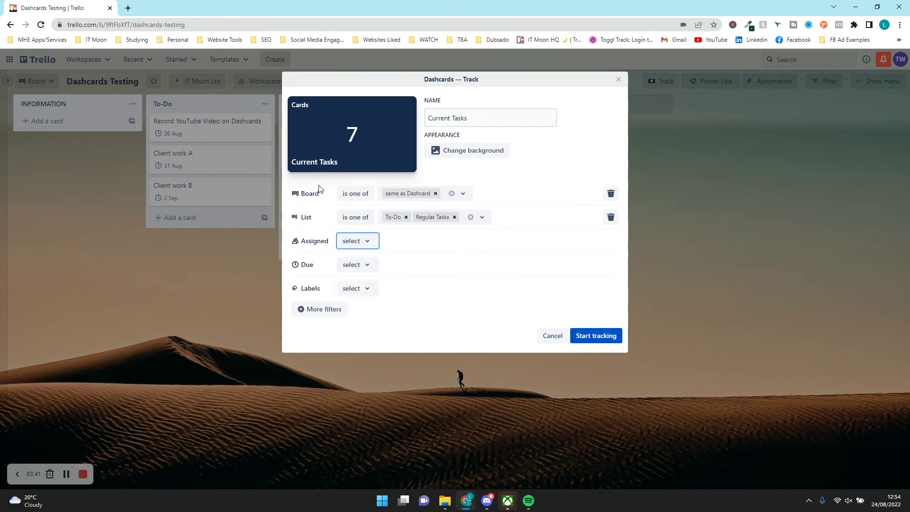
pyautogui.click(353, 265)
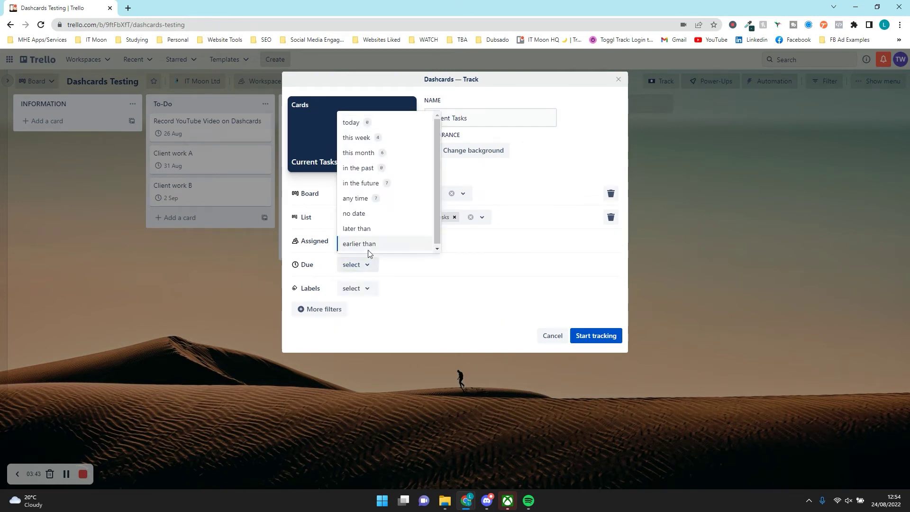
pyautogui.click(408, 297)
pyautogui.click(374, 289)
pyautogui.click(377, 319)
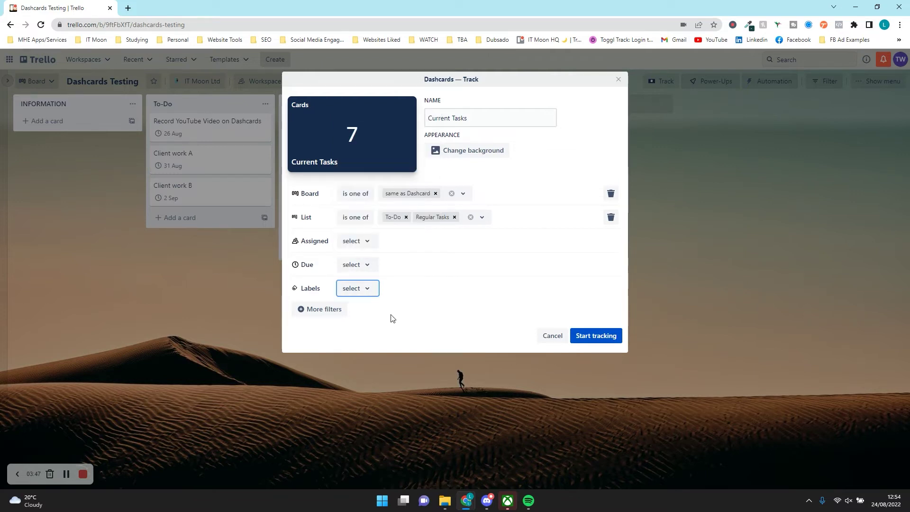
pyautogui.click(310, 310)
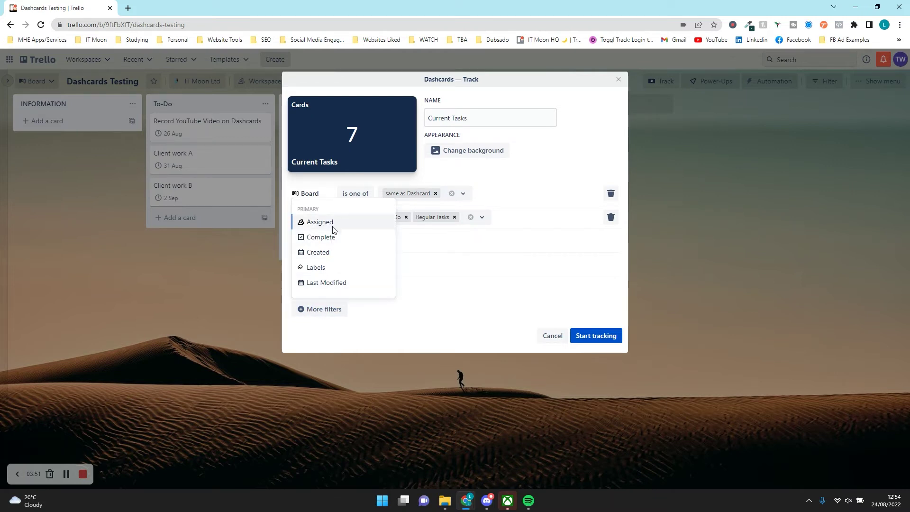
pyautogui.click(412, 333)
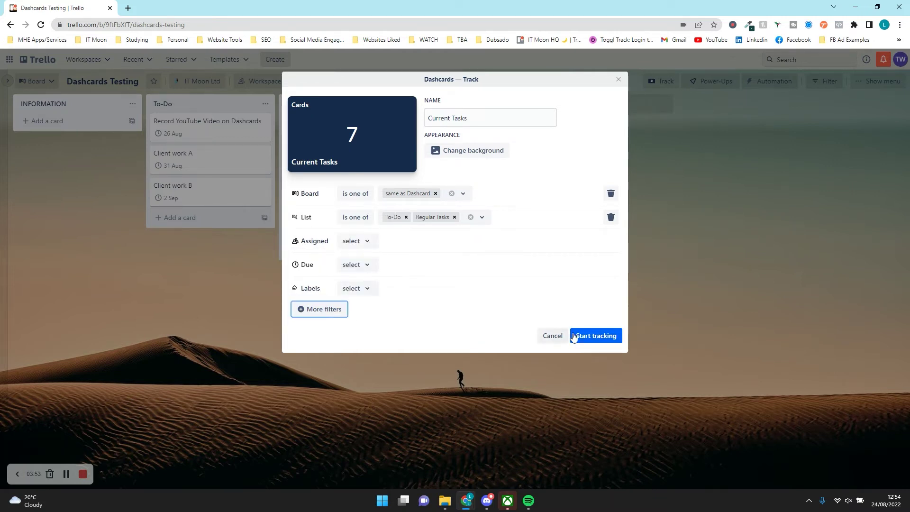
# Start tracking with the Current Tasks dashcard.
pyautogui.click(593, 337)
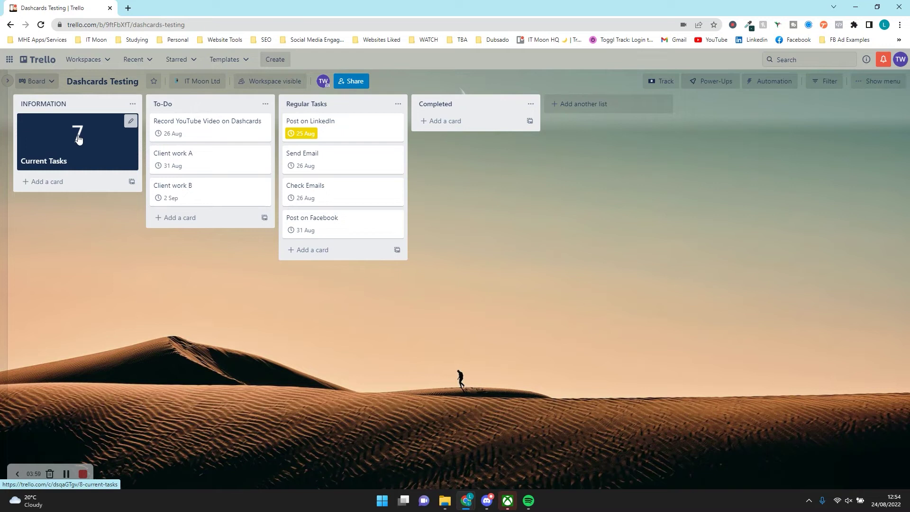
# Move the Client work A card to the Completed list and return it to the end of the To-Do list.
pyautogui.moveTo(203, 161); pyautogui.dragTo(485, 132)
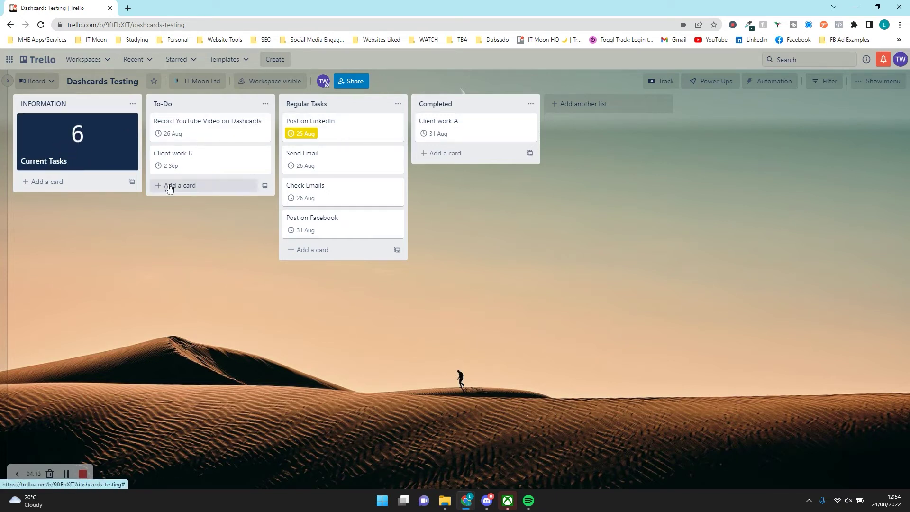
pyautogui.moveTo(443, 129); pyautogui.dragTo(209, 189)
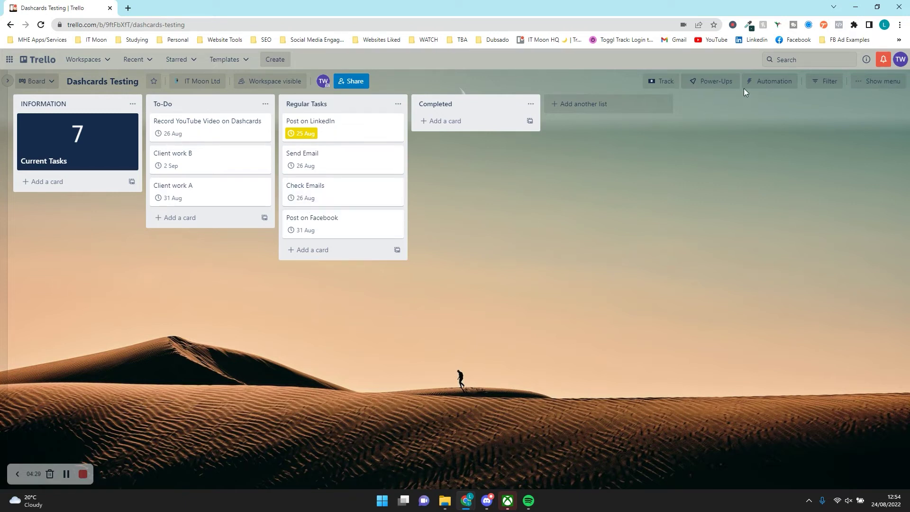
# Customize the "Due this week on this board" dashcard template, limiting its list filter to To-Do and Regular Tasks.
pyautogui.click(668, 81)
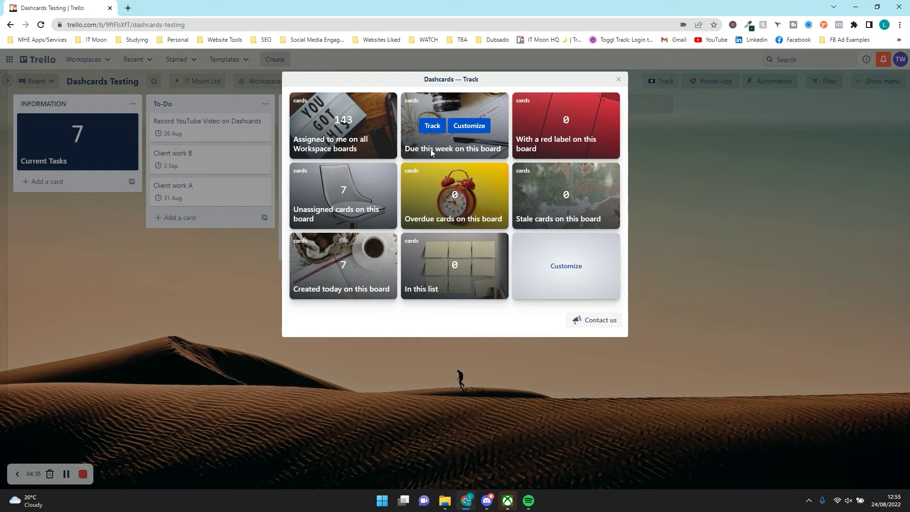
pyautogui.click(468, 126)
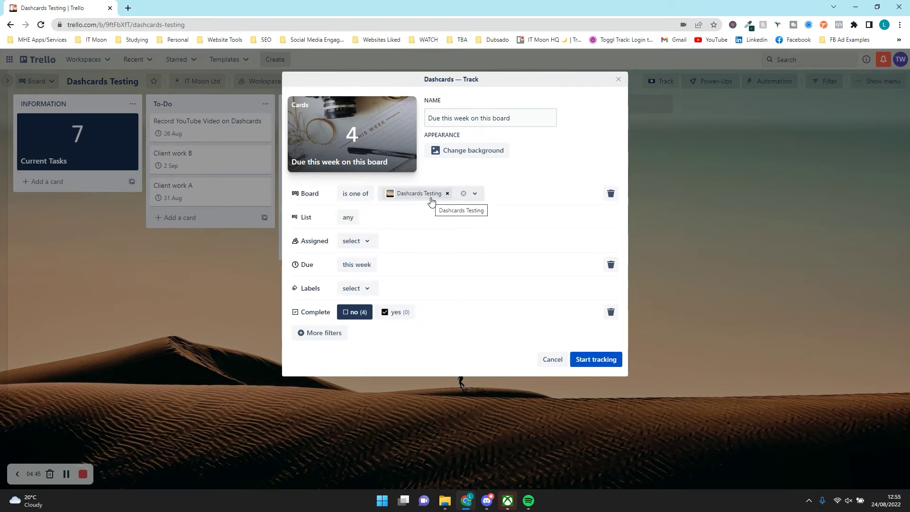
pyautogui.click(347, 218)
pyautogui.click(357, 255)
pyautogui.click(404, 220)
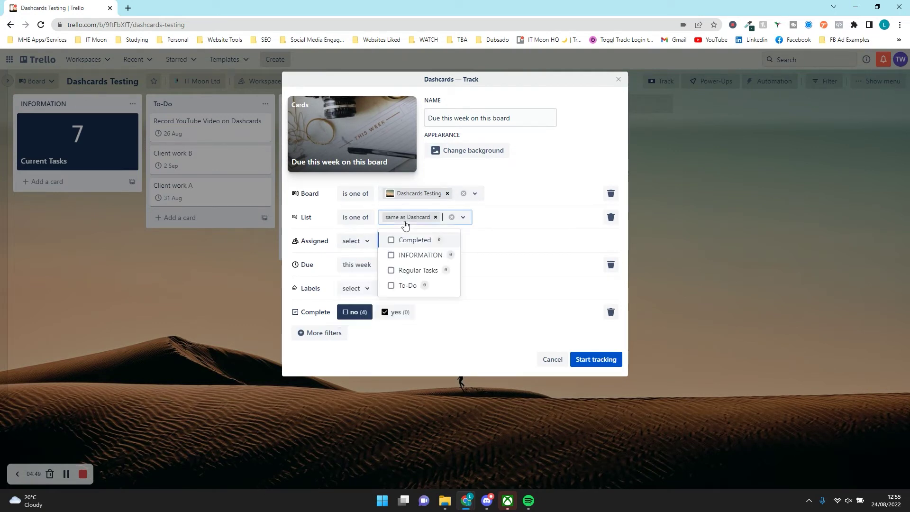
pyautogui.click(391, 255)
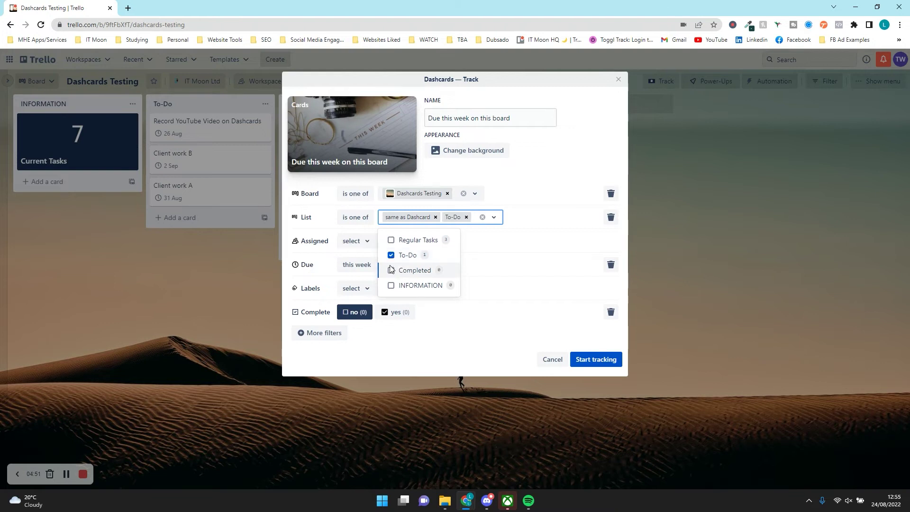
pyautogui.click(391, 240)
pyautogui.click(436, 217)
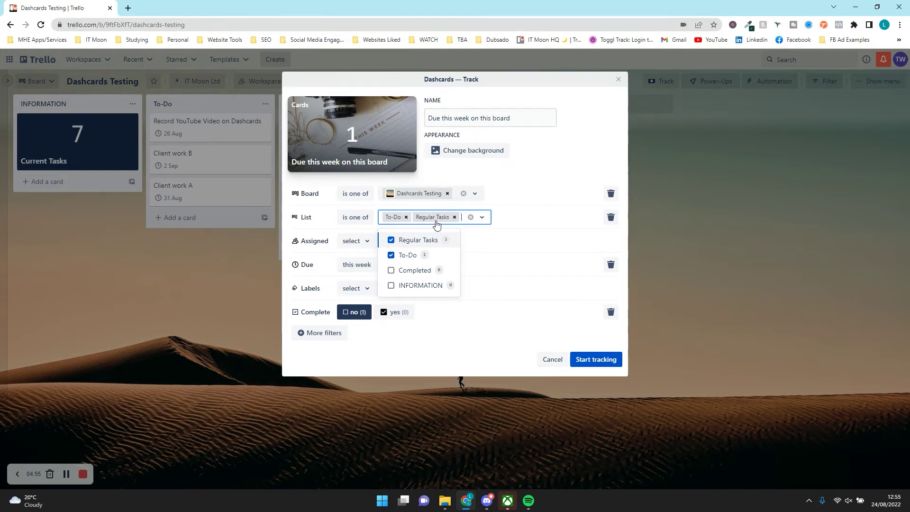
pyautogui.click(498, 234)
# Check the due date options, keep "this week", and start tracking with the "Due this week on this board" dashcard.
pyautogui.click(360, 266)
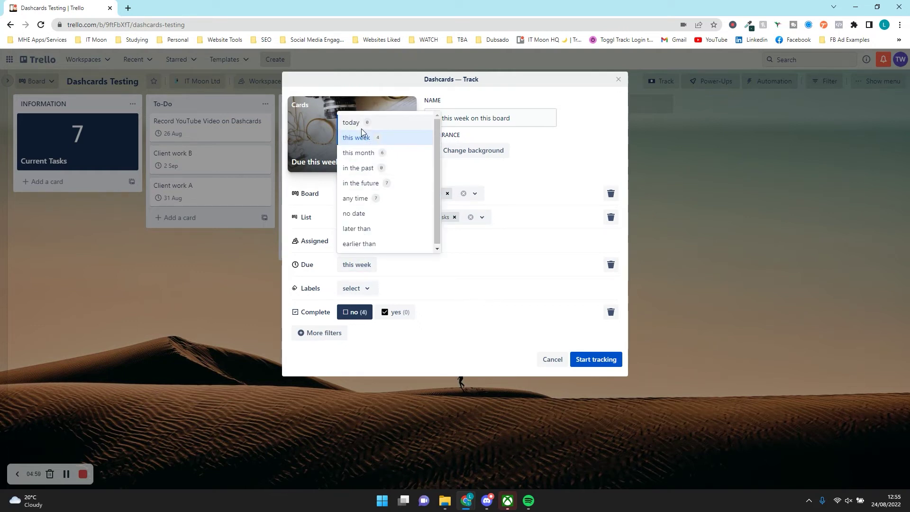
pyautogui.press('Escape')
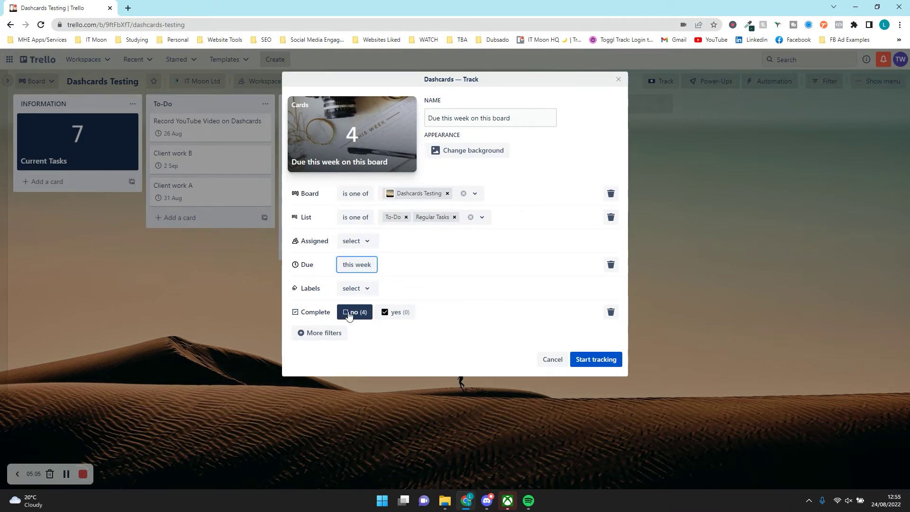
pyautogui.click(600, 360)
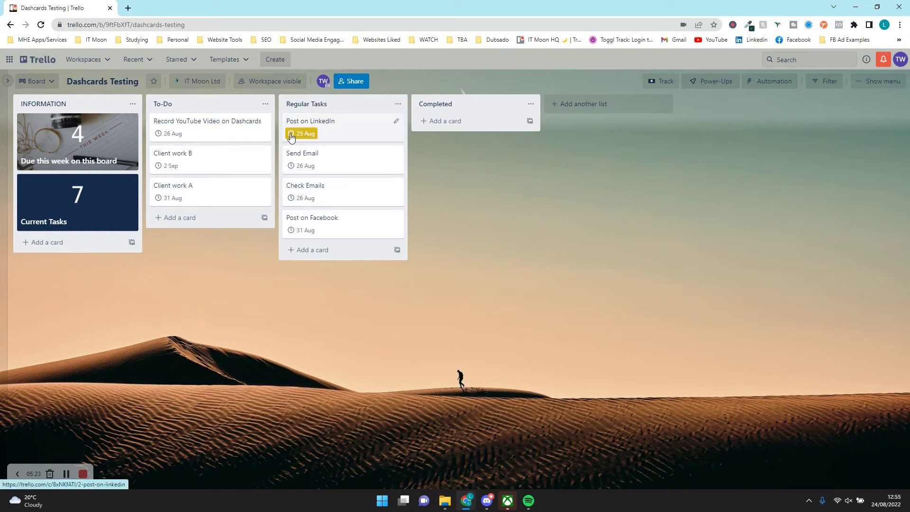
# Move the Post on LinkedIn card to the Completed list and mark the Post on LinkedIn and Send Email due dates complete.
pyautogui.moveTo(335, 137); pyautogui.dragTo(465, 133)
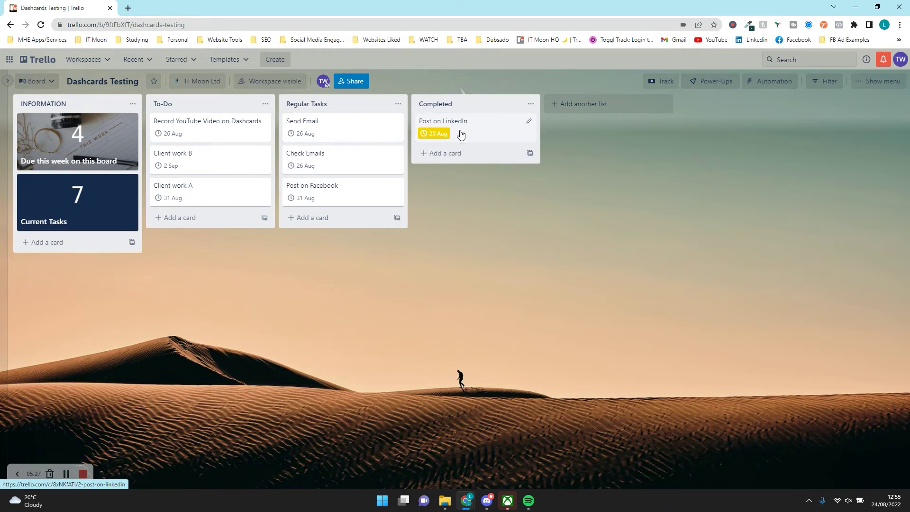
pyautogui.click(425, 133)
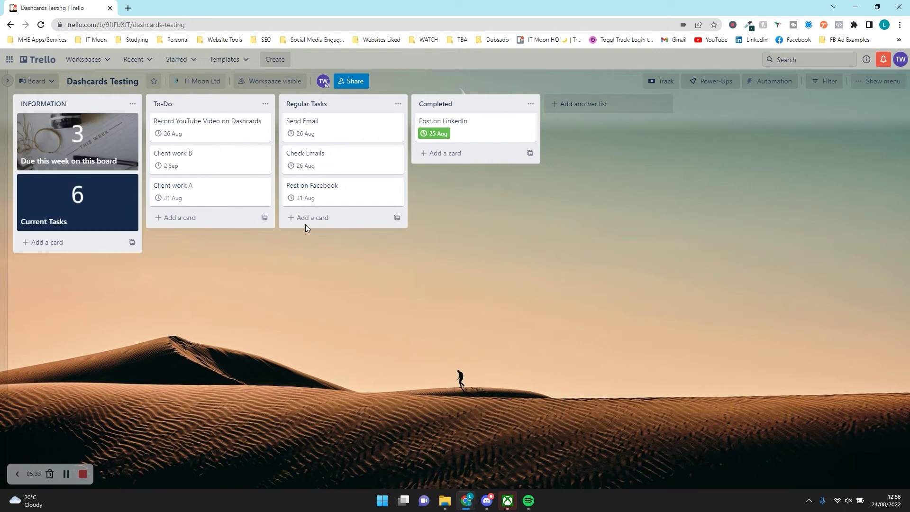
pyautogui.click(885, 497)
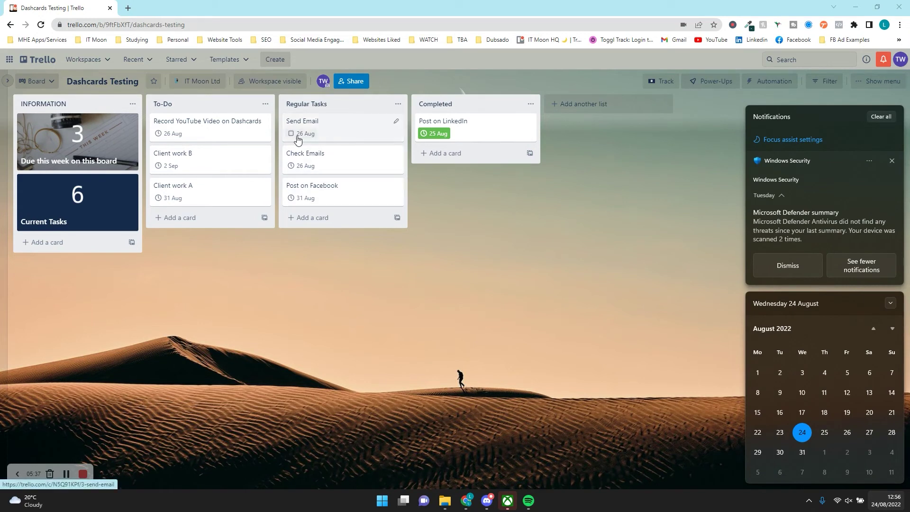
pyautogui.click(291, 134)
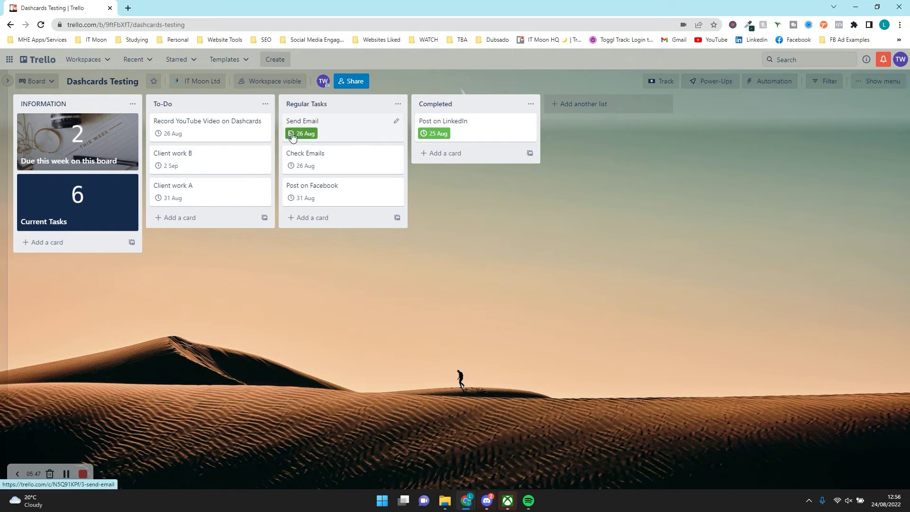
# Examine the cards matched by the "Due this week on this board" dashcard, viewing the Check Emails card from it.
pyautogui.click(103, 160)
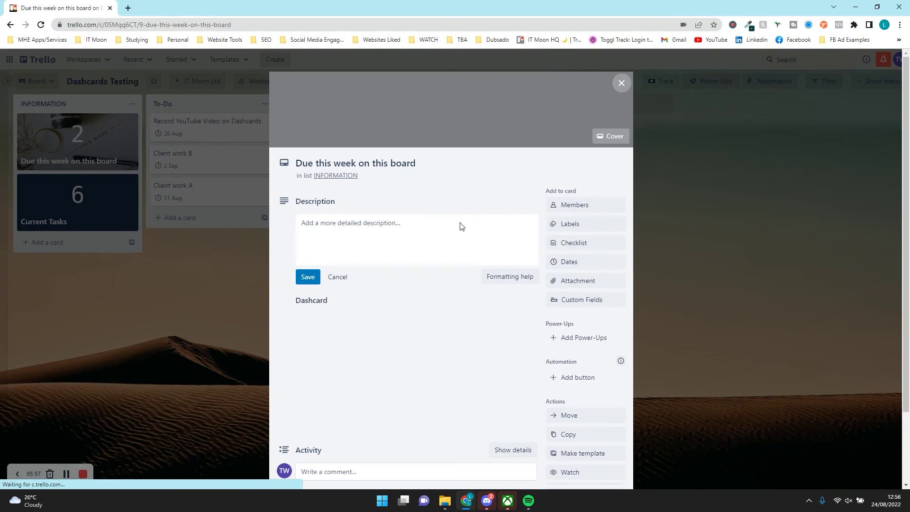
pyautogui.scroll(-2, 423, 238)
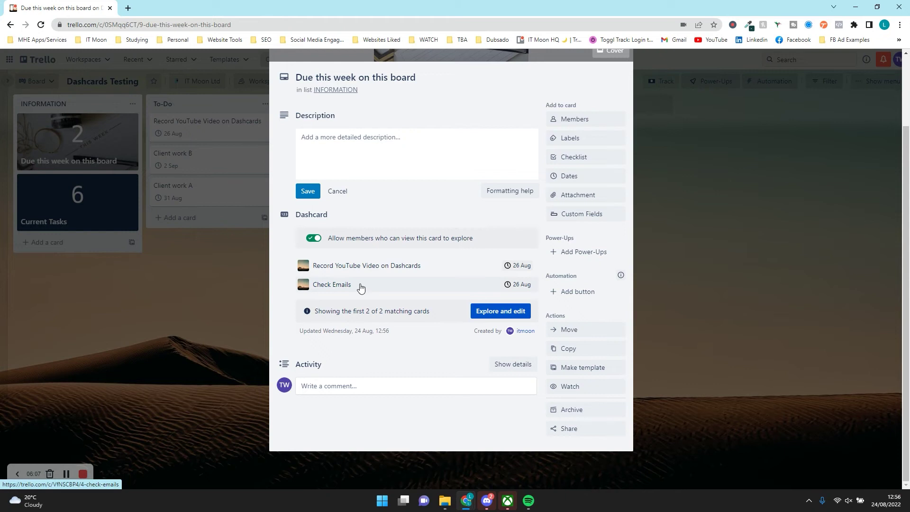
pyautogui.click(340, 286)
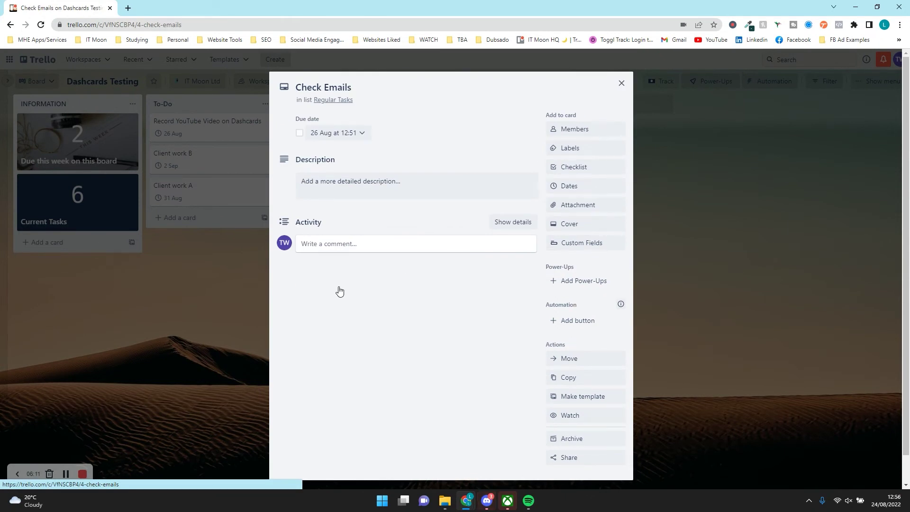
pyautogui.click(207, 297)
pyautogui.click(94, 139)
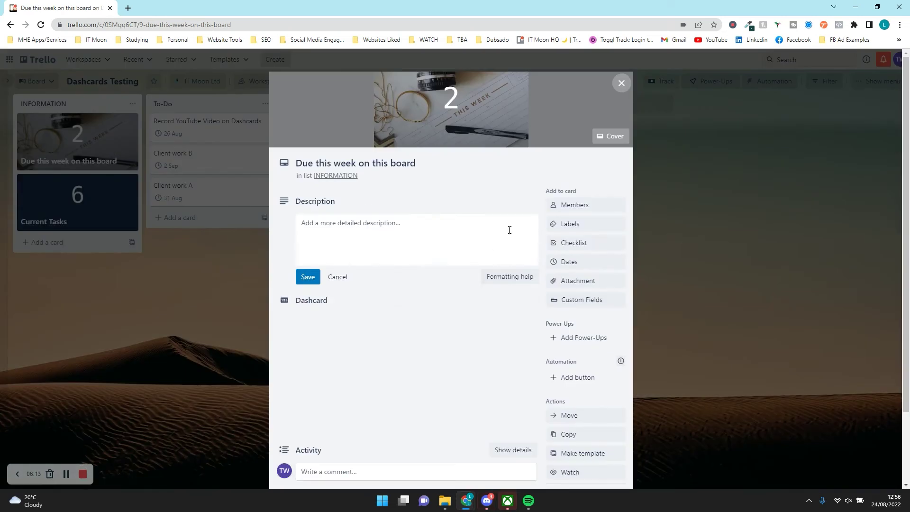
pyautogui.scroll(-1, 368, 229)
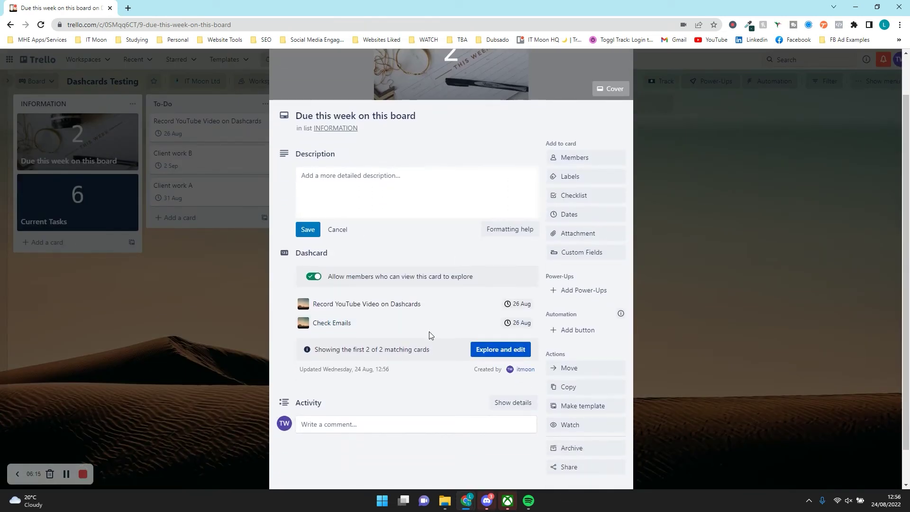
# Remove the Complete filter from the "Due this week on this board" dashcard, save the filters and return to the board.
pyautogui.click(491, 351)
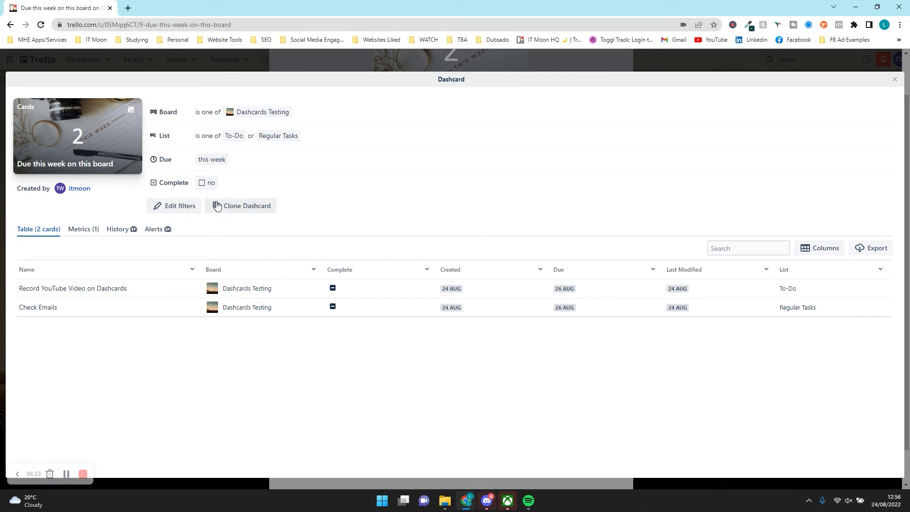
pyautogui.click(172, 207)
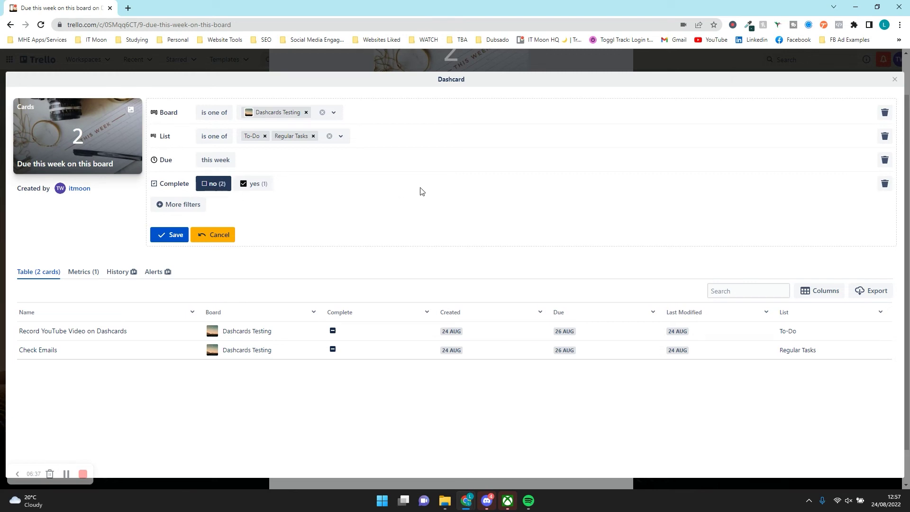
pyautogui.click(884, 184)
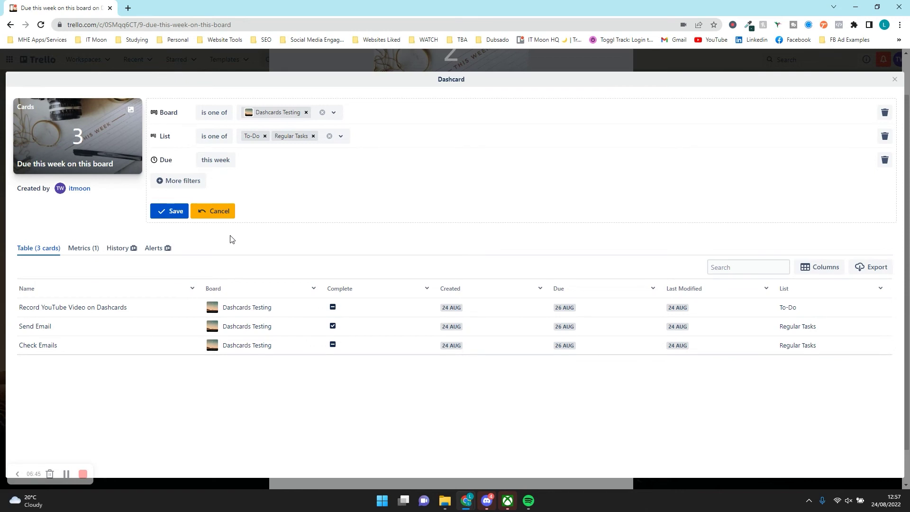
pyautogui.click(86, 254)
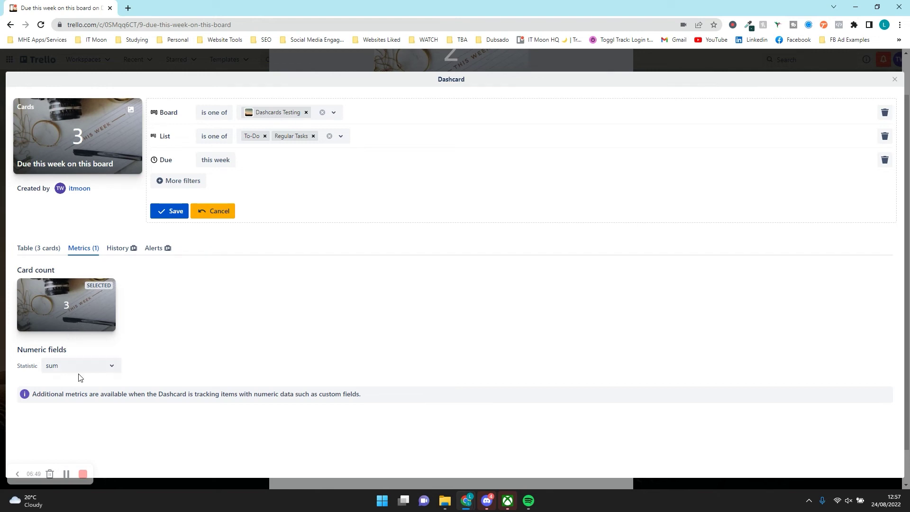
pyautogui.click(178, 213)
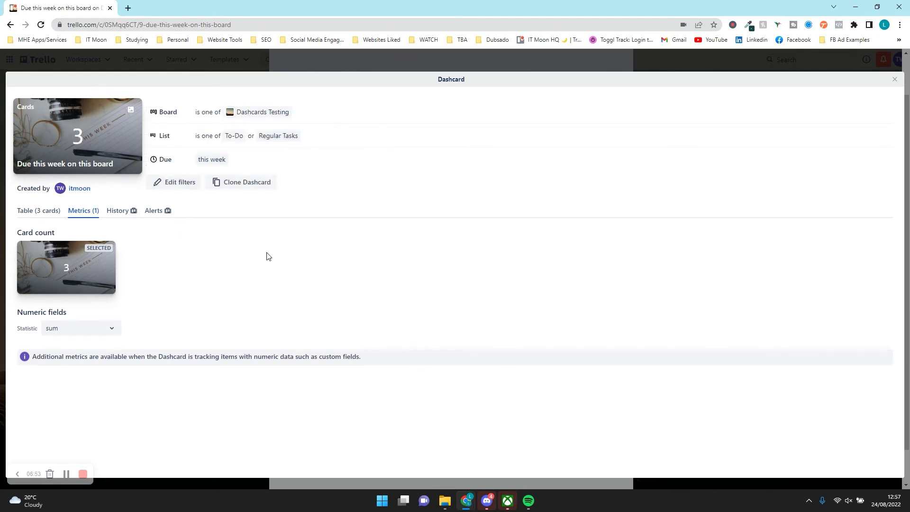
pyautogui.click(895, 82)
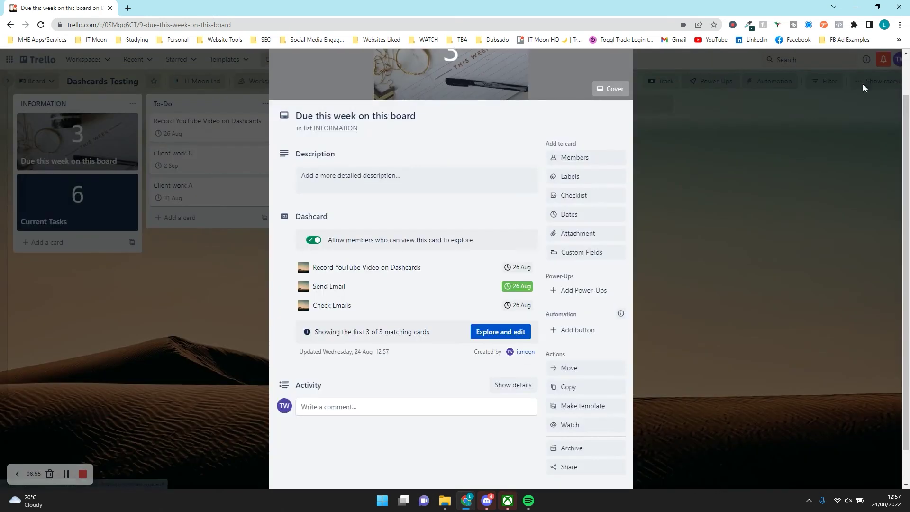
pyautogui.click(164, 320)
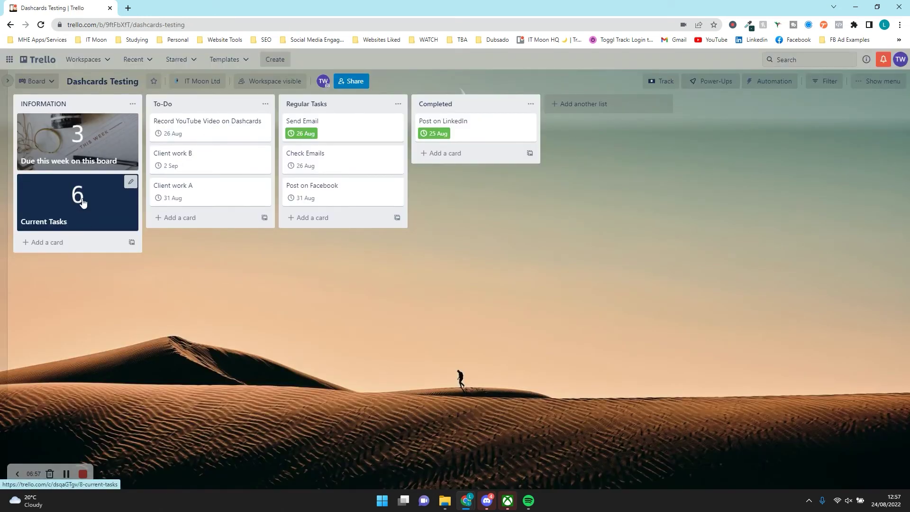
# Examine the cards matched by the Current Tasks dashcard in its full table view and return to the board.
pyautogui.click(83, 202)
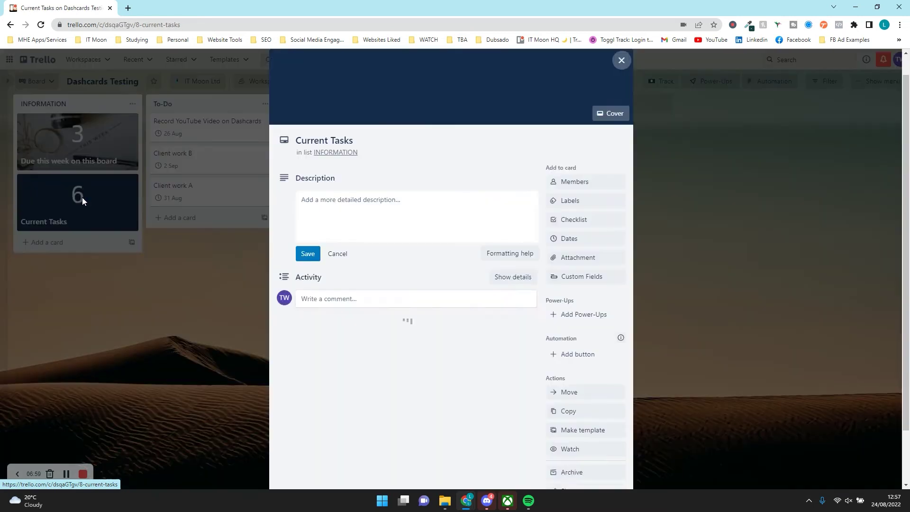
pyautogui.scroll(-3, 454, 221)
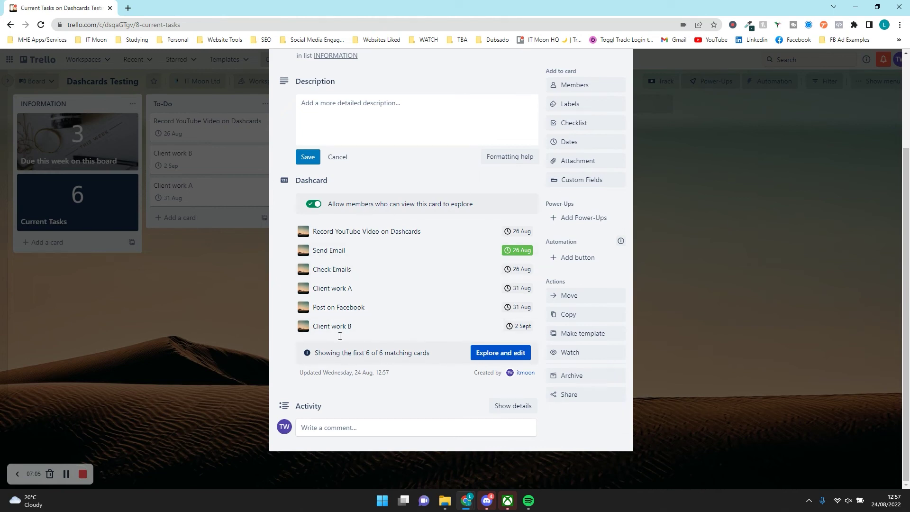
pyautogui.click(480, 357)
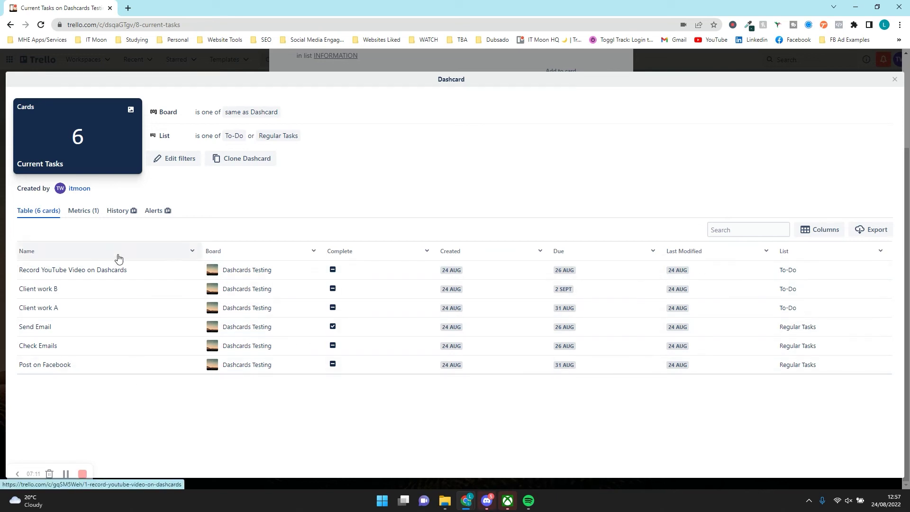
pyautogui.click(894, 79)
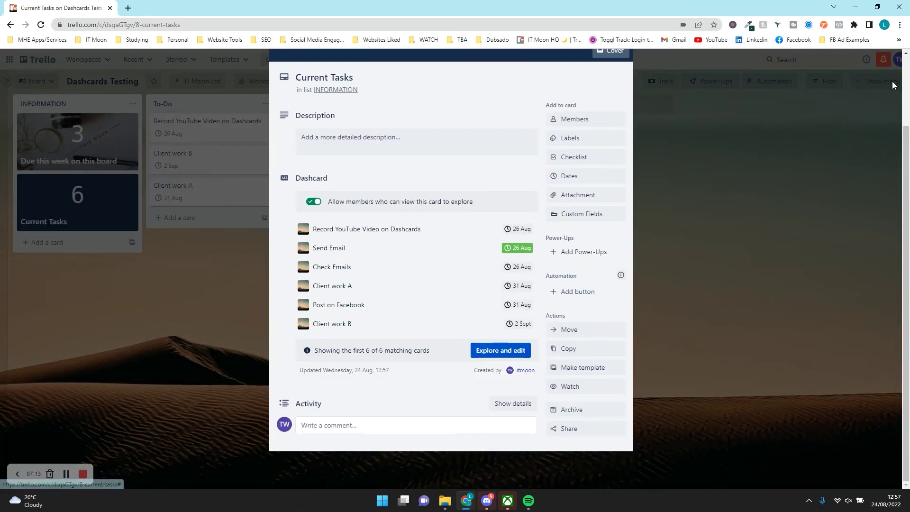
pyautogui.click(115, 359)
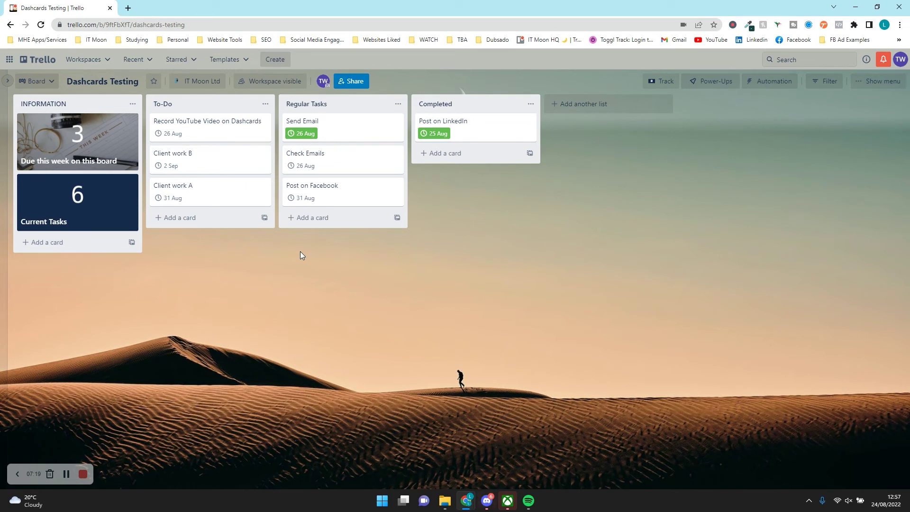
# Name the board's green label VA and save it.
pyautogui.click(874, 83)
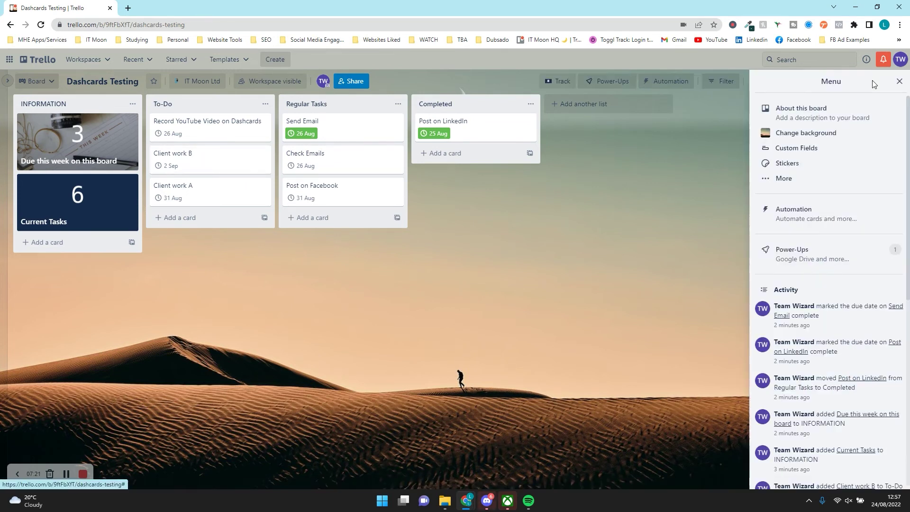
pyautogui.click(798, 181)
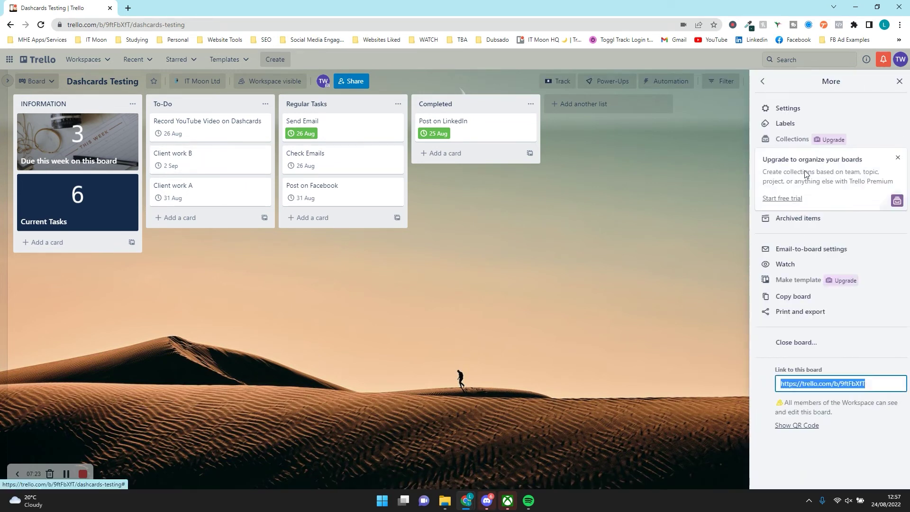
pyautogui.click(786, 124)
pyautogui.click(900, 144)
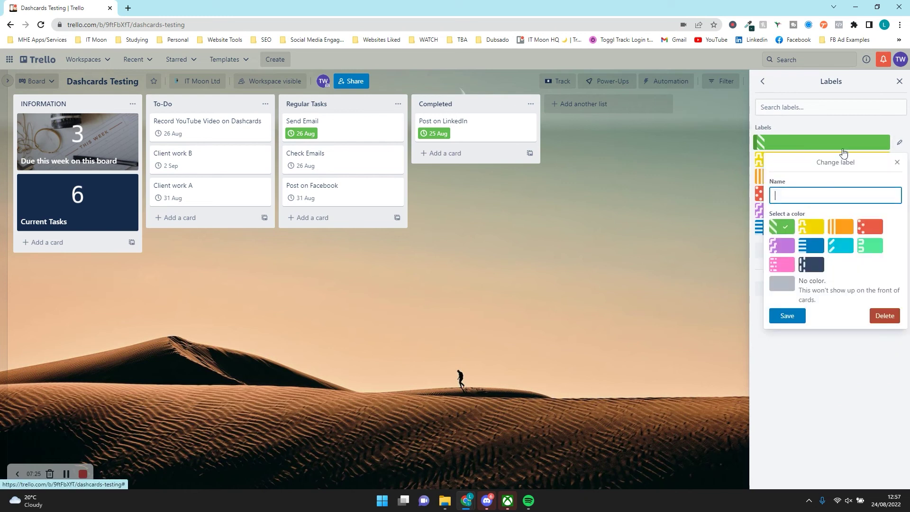
pyautogui.press('capslock')
pyautogui.write('VA')
pyautogui.press('capslock')
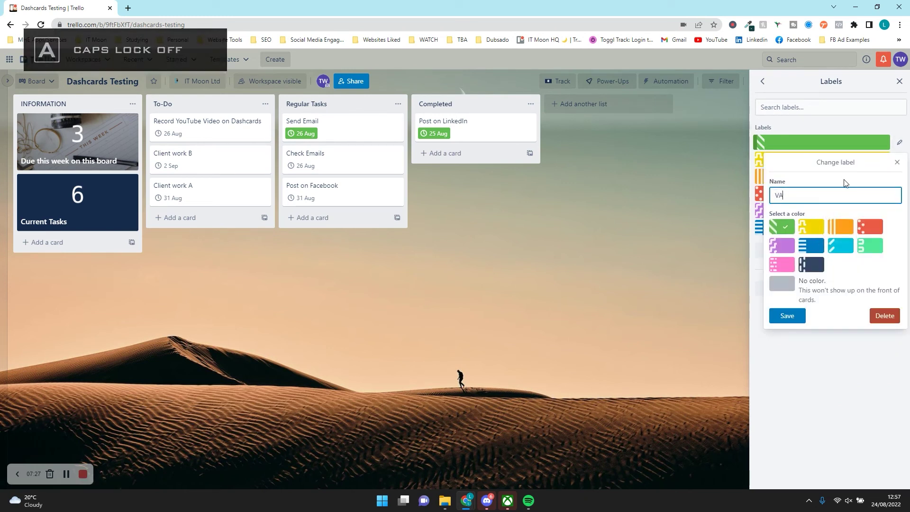
pyautogui.click(780, 317)
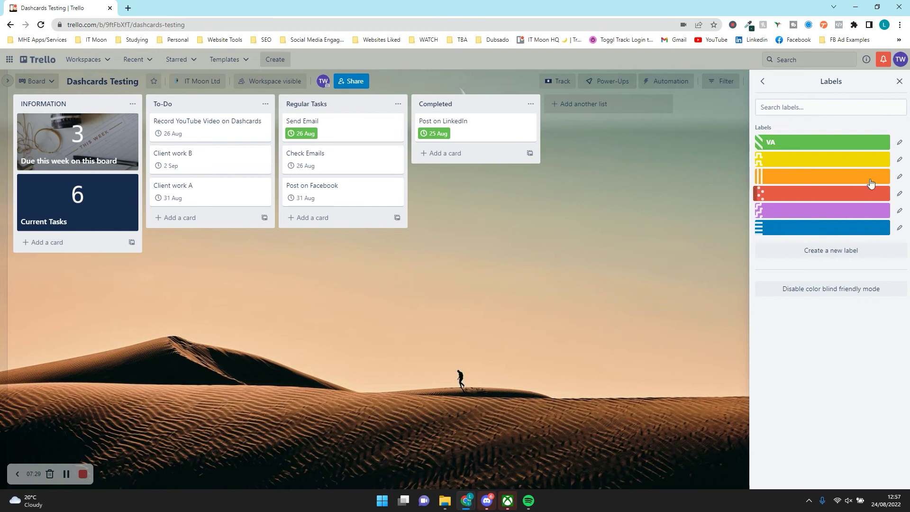
# Name the board's yellow label with the team member's first name and save it.
pyautogui.click(900, 159)
pyautogui.press('capslock')
pyautogui.write('L')
pyautogui.press('capslock')
pyautogui.write('aura')
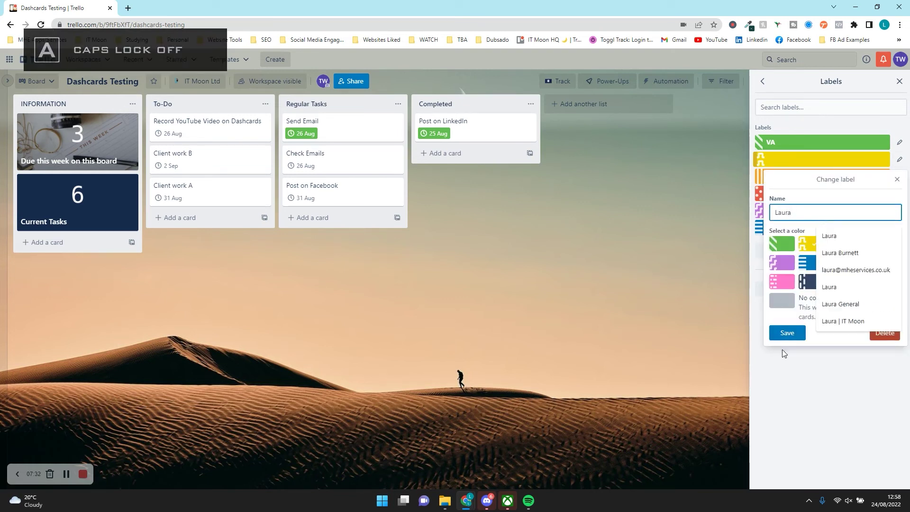
pyautogui.click(786, 334)
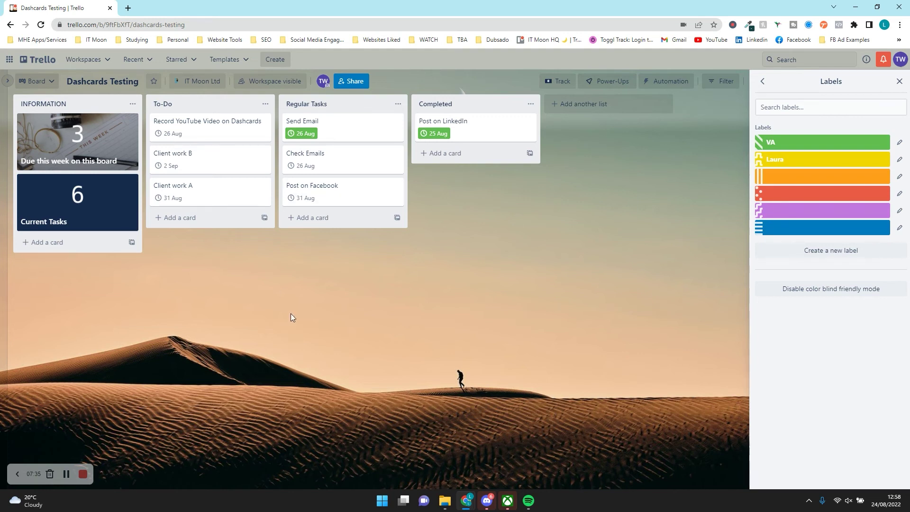
# Label the To-Do cards: yellow for Record YouTube Video on Dashcards and Client work A, green VA for Client work B.
pyautogui.rightClick(211, 140)
pyautogui.click(325, 140)
pyautogui.click(325, 233)
pyautogui.click(156, 290)
pyautogui.rightClick(237, 199)
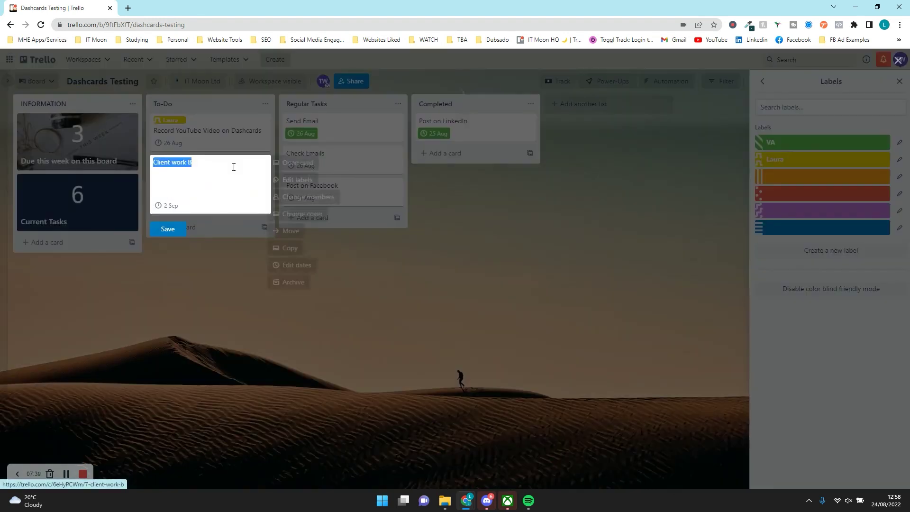
pyautogui.click(322, 180)
pyautogui.click(319, 261)
pyautogui.click(184, 266)
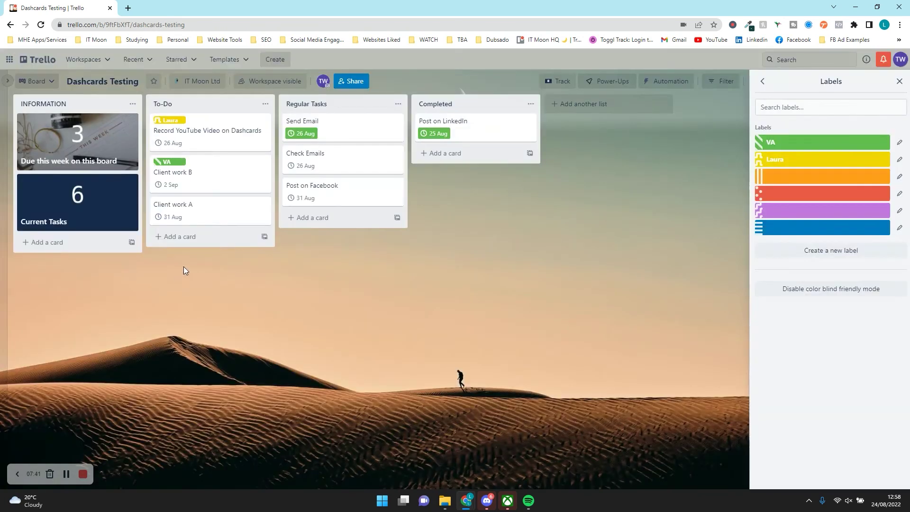
pyautogui.rightClick(199, 211)
pyautogui.click(305, 222)
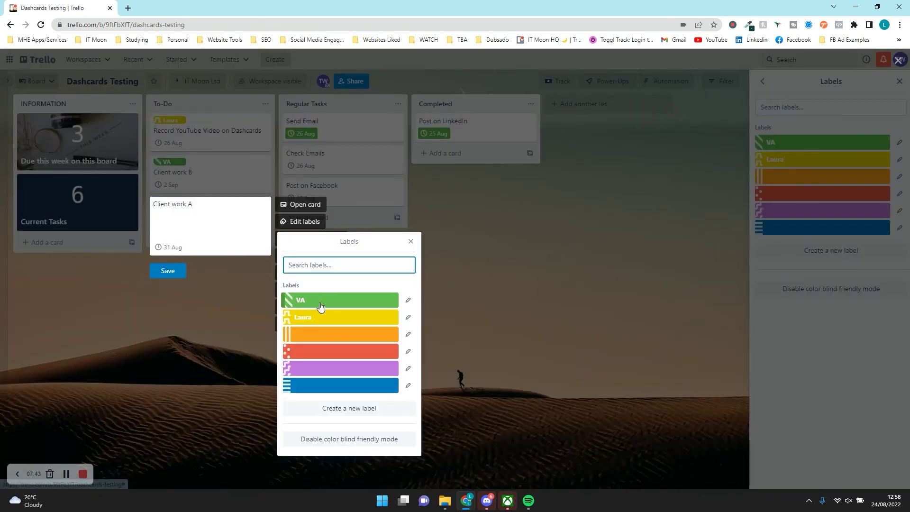
pyautogui.click(322, 317)
pyautogui.click(325, 188)
# Label the Regular Tasks cards: green VA for Send Email, yellow for Check Emails and Post on Facebook, and close the label settings.
pyautogui.rightClick(354, 129)
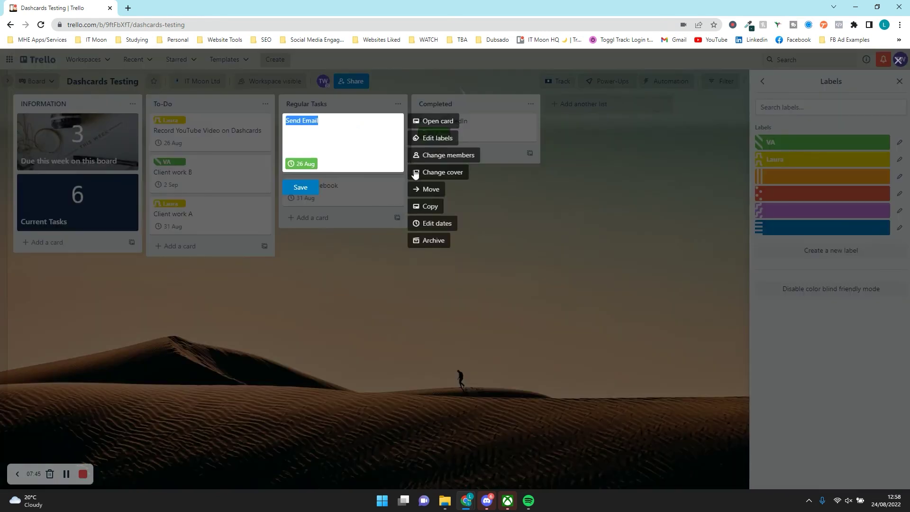
pyautogui.click(434, 138)
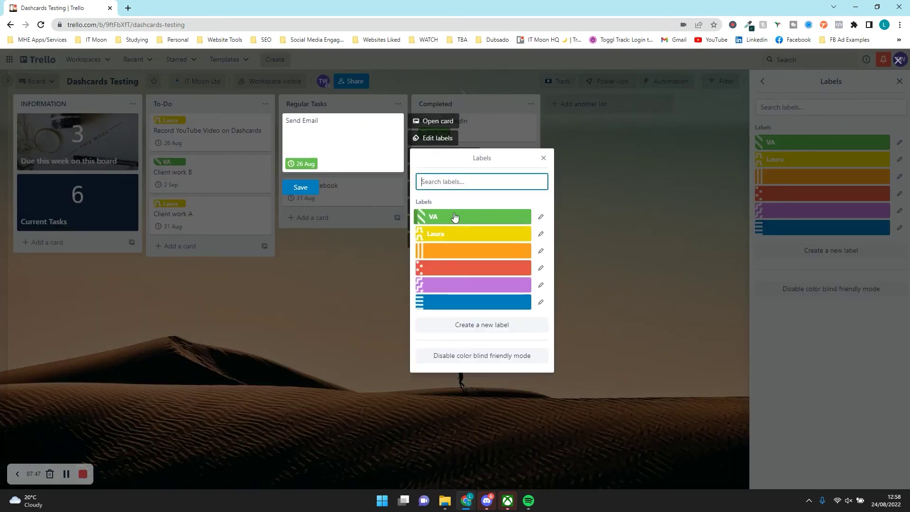
pyautogui.click(454, 217)
pyautogui.click(363, 208)
pyautogui.rightClick(355, 179)
pyautogui.click(434, 180)
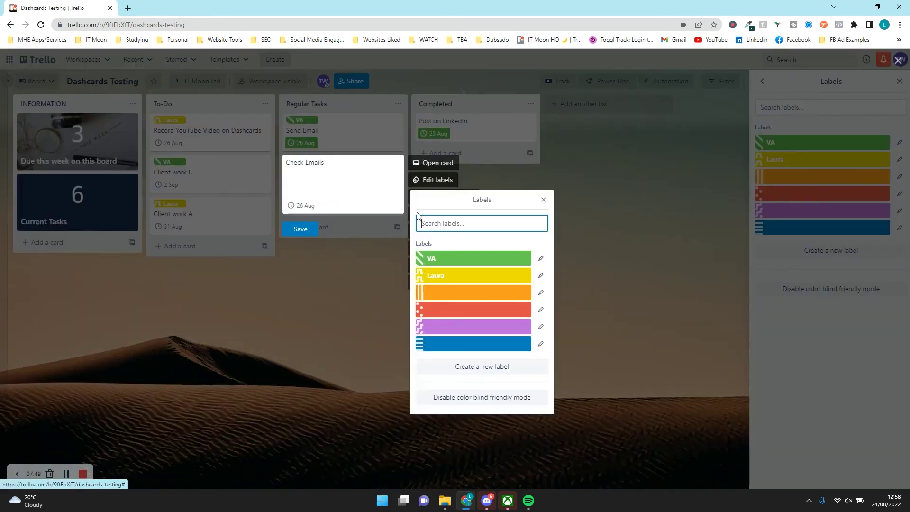
pyautogui.click(433, 277)
pyautogui.click(353, 244)
pyautogui.rightClick(357, 212)
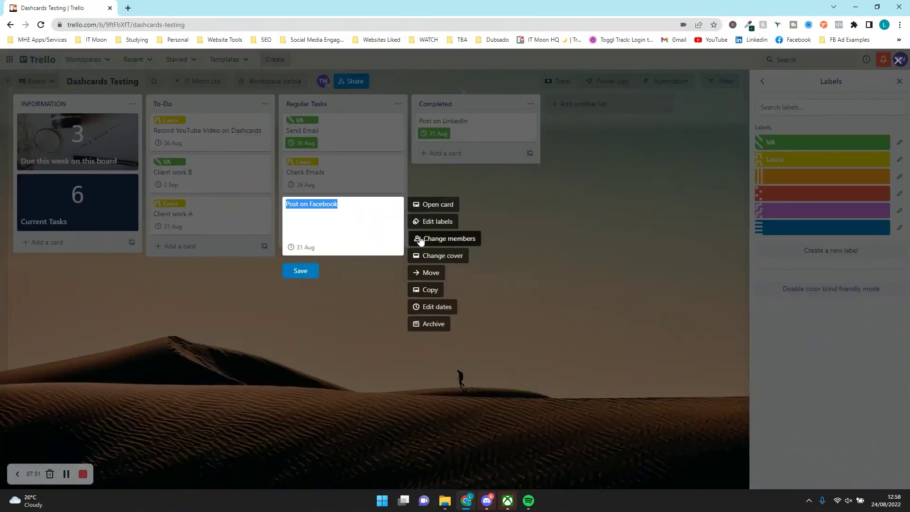
pyautogui.click(434, 221)
pyautogui.click(436, 315)
pyautogui.click(370, 337)
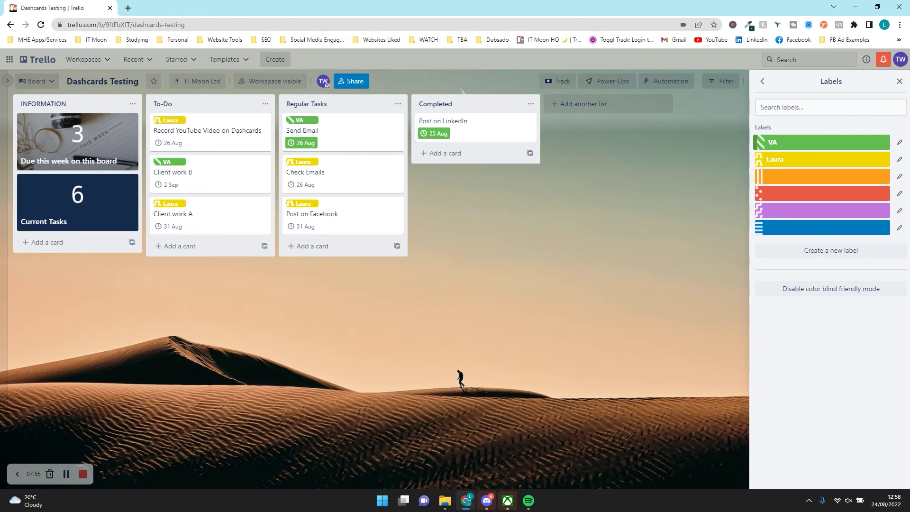
pyautogui.click(899, 81)
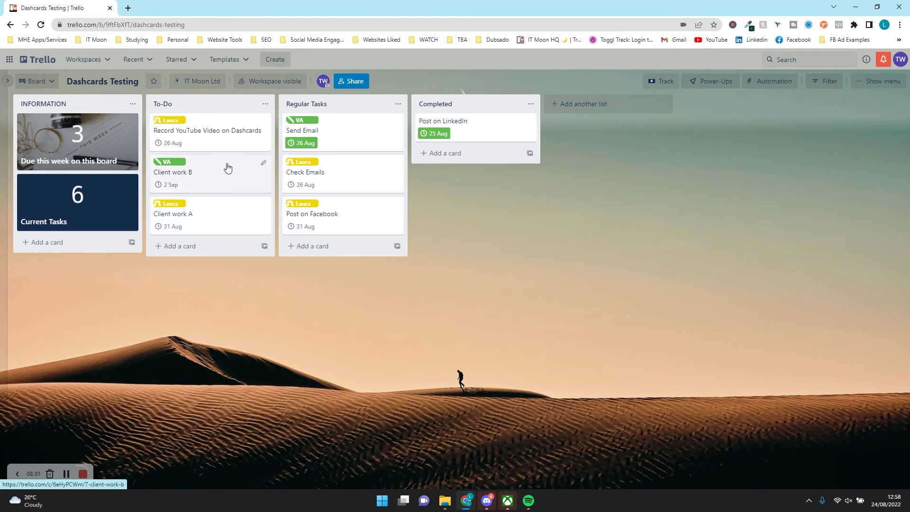
# Customize a new dashcard from the "In this list" template and name it with the team member's first name followed by "To Do".
pyautogui.click(657, 77)
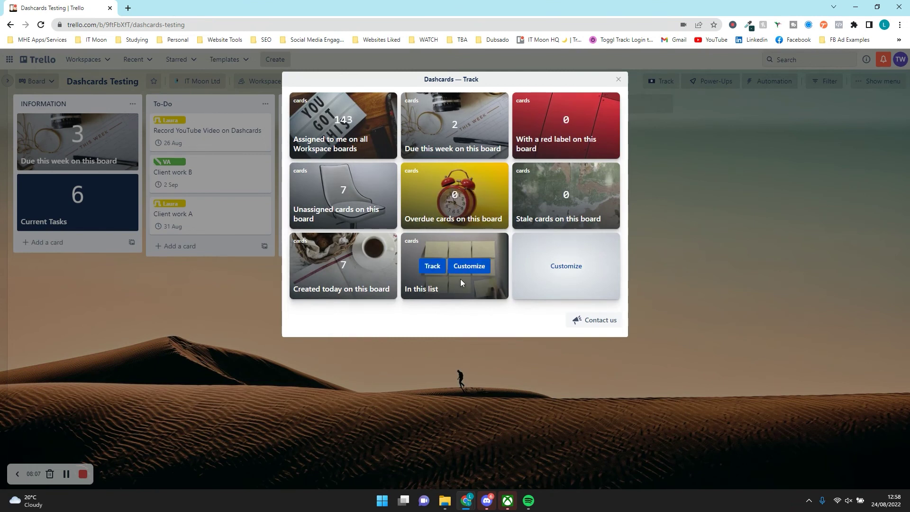
pyautogui.click(468, 267)
pyautogui.doubleClick(474, 124)
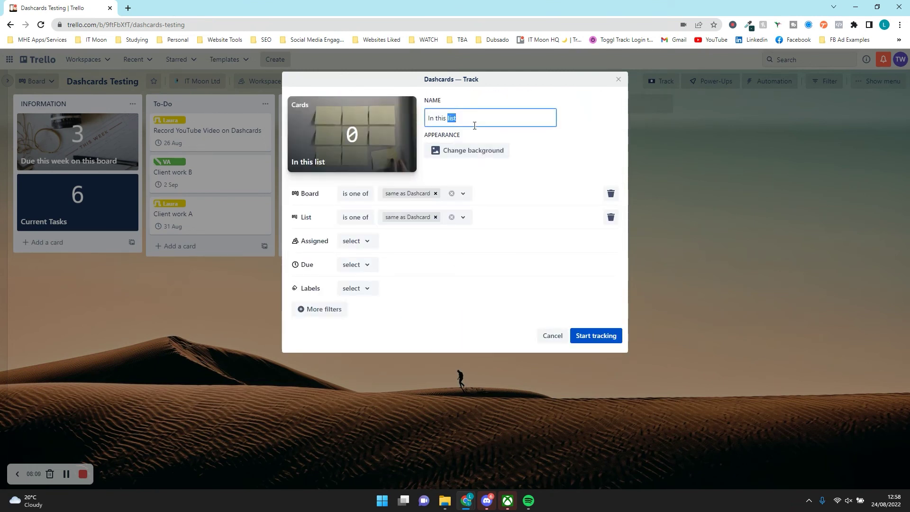
pyautogui.hotkey('ctrl', 'a')
pyautogui.press('capslock')
pyautogui.write('Laura')
pyautogui.press('capslock')
pyautogui.write('TO D')
pyautogui.press('capslock')
pyautogui.write('o')
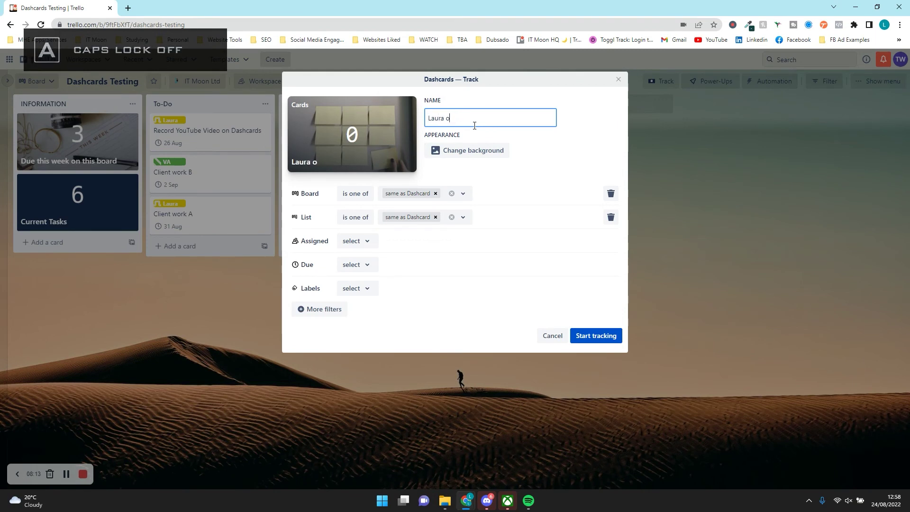
pyautogui.press('BackSpace')
pyautogui.write('To Do')
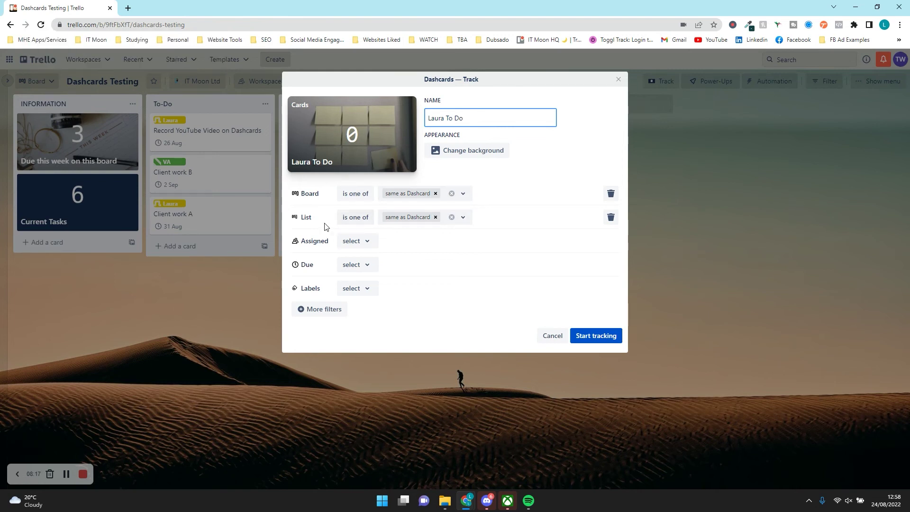
# Replace the new dashcard's list filter with the To-Do and Regular Tasks lists.
pyautogui.click(435, 217)
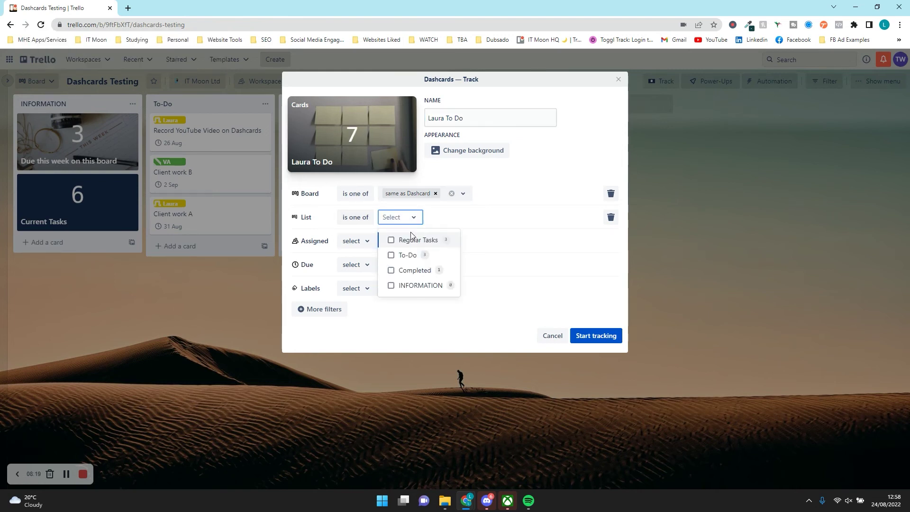
pyautogui.click(392, 255)
pyautogui.click(392, 240)
pyautogui.click(405, 283)
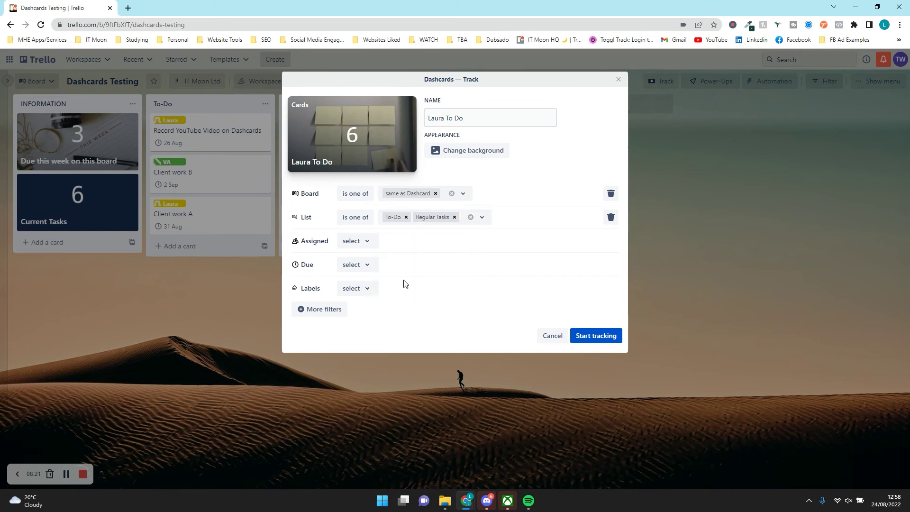
# Check the assignment filter options and add a labels filter that includes any of the yellow team member label.
pyautogui.click(374, 245)
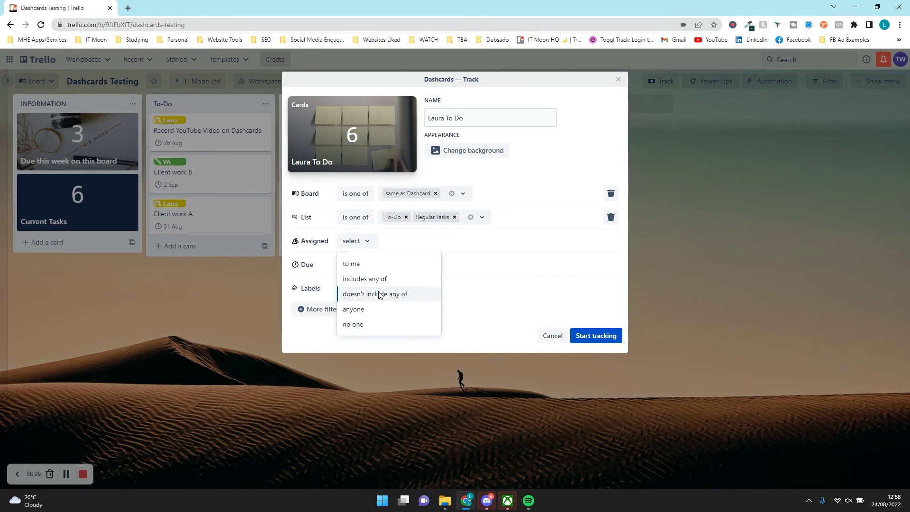
pyautogui.click(478, 304)
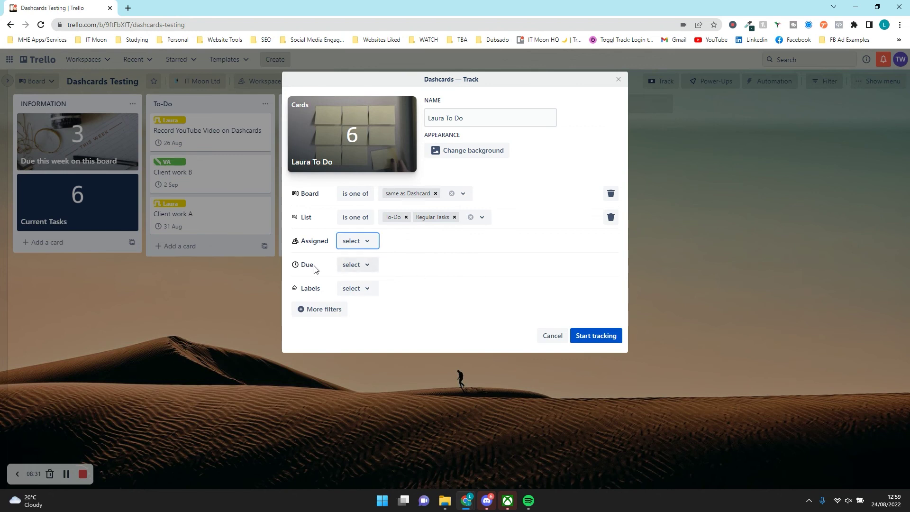
pyautogui.click(349, 291)
pyautogui.click(370, 191)
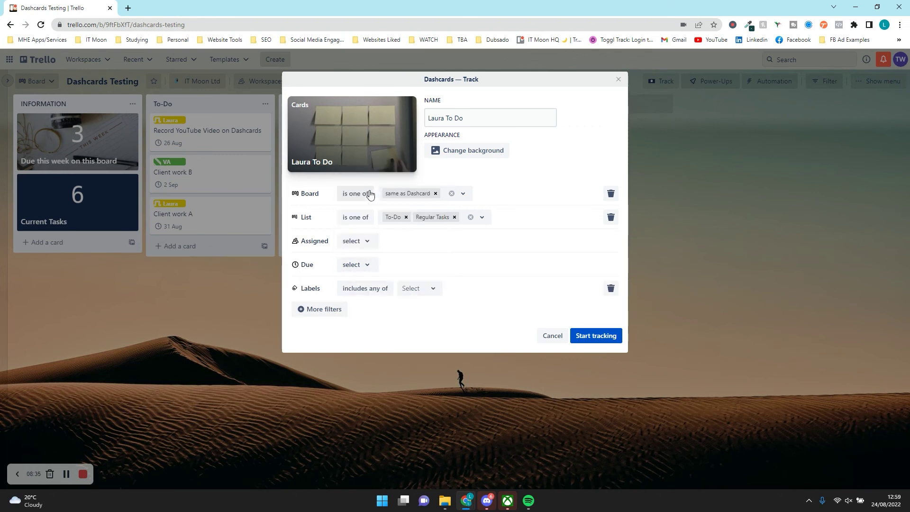
pyautogui.click(416, 289)
pyautogui.click(415, 269)
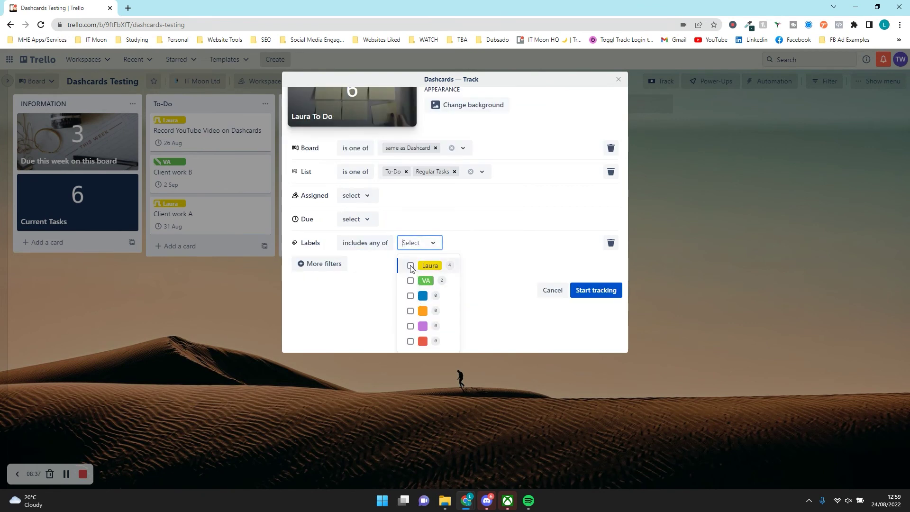
pyautogui.click(368, 313)
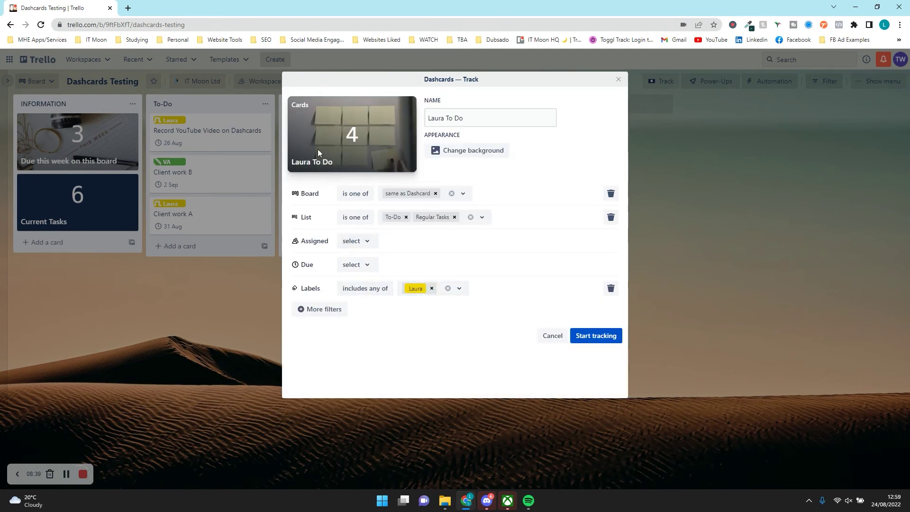
# Give the new dashcard a yellow background and start tracking it.
pyautogui.click(456, 148)
pyautogui.click(521, 209)
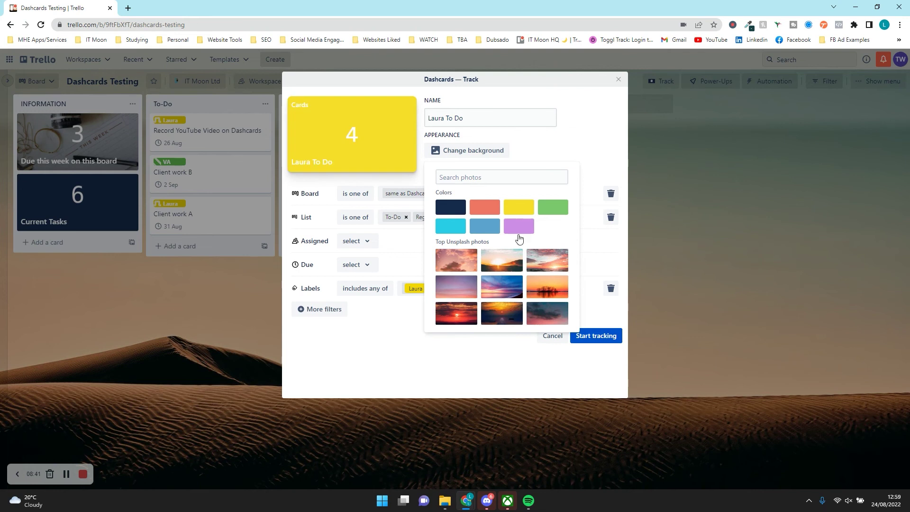
pyautogui.click(387, 323)
pyautogui.click(597, 336)
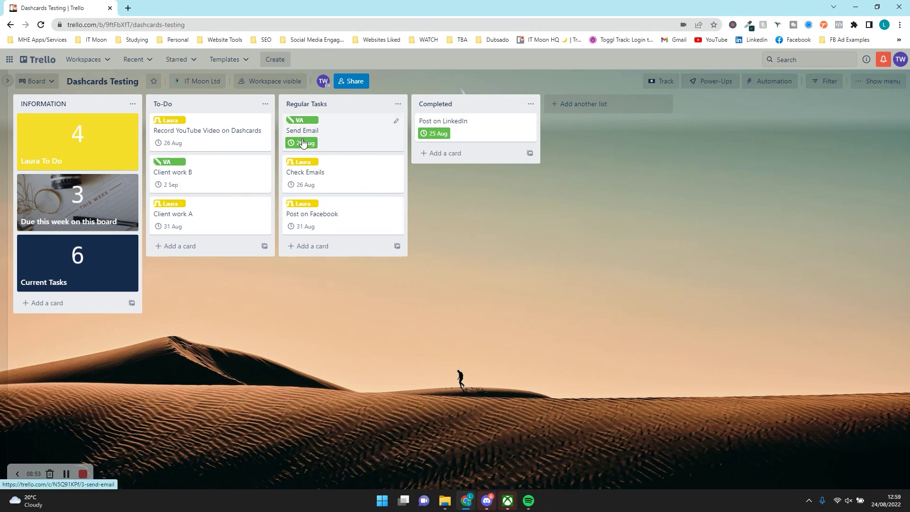
# Create a new dashcard from the "In this list" template and name it "VA To Do".
pyautogui.click(659, 84)
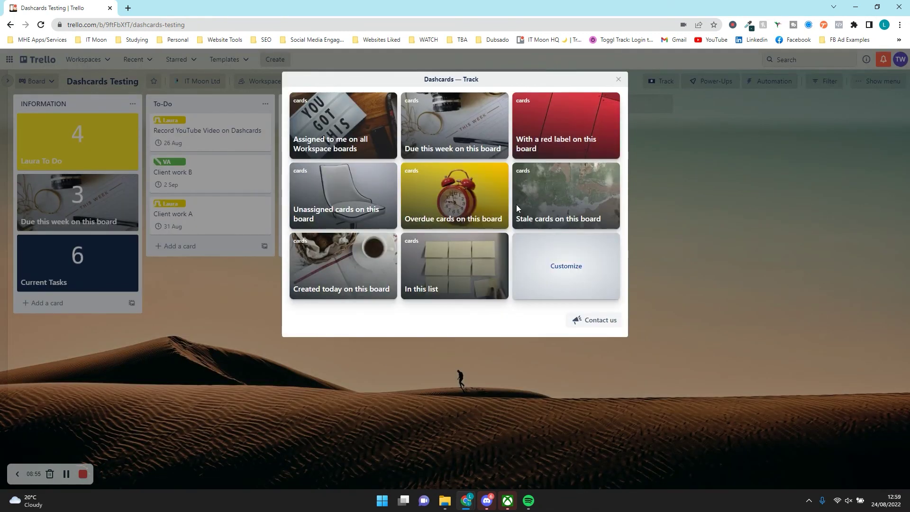
pyautogui.click(481, 267)
pyautogui.tripleClick(481, 118)
pyautogui.press('capslock')
pyautogui.write('VA')
pyautogui.press('capslock')
pyautogui.write('To Do')
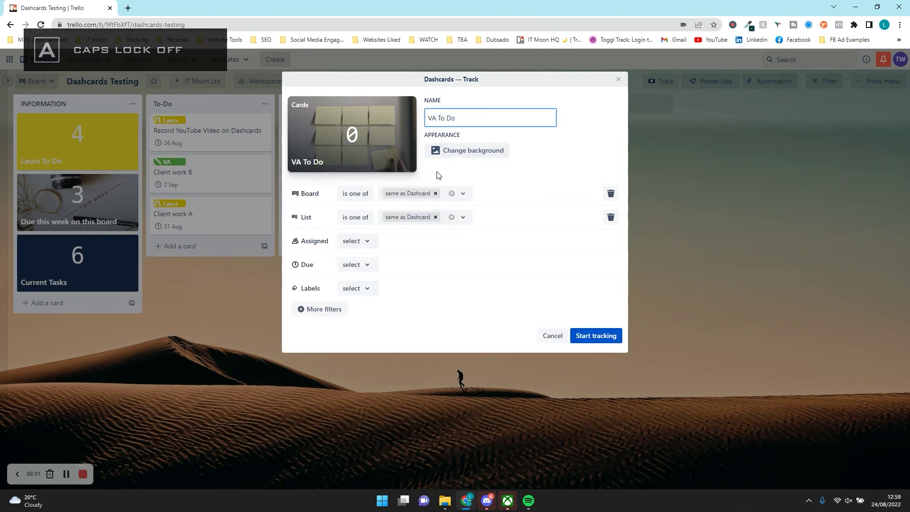
# Replace the VA To Do dashcard's board filter with the Dashcards Testing board.
pyautogui.click(435, 193)
pyautogui.click(421, 199)
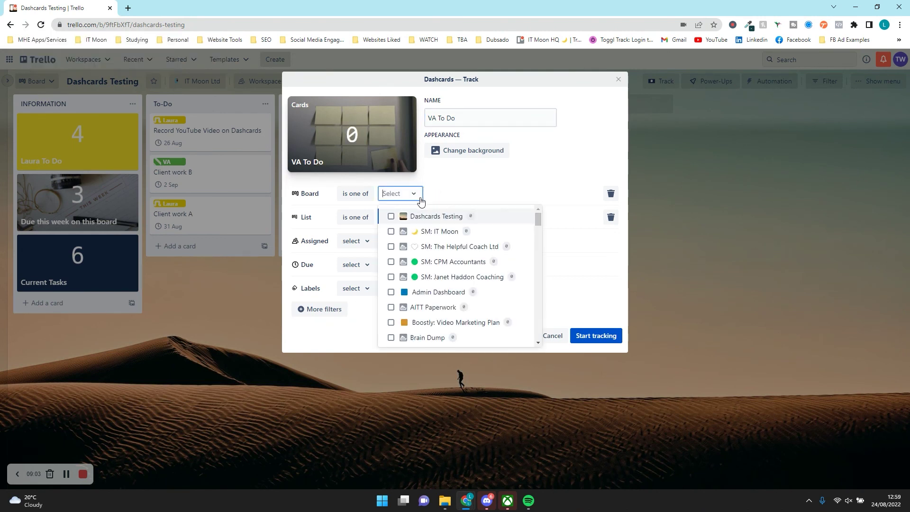
pyautogui.click(425, 218)
pyautogui.click(576, 273)
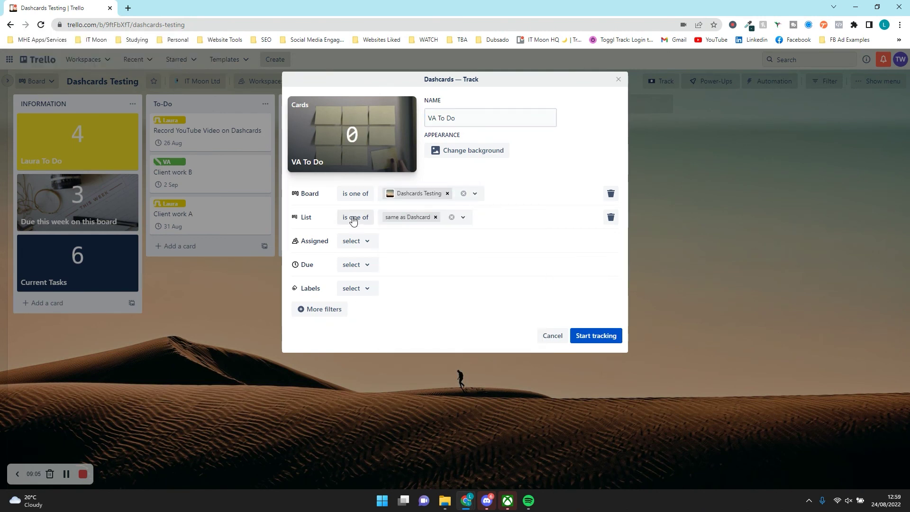
# Replace the VA To Do dashcard's list filter with the Regular Tasks and To-Do lists.
pyautogui.click(436, 217)
pyautogui.click(425, 223)
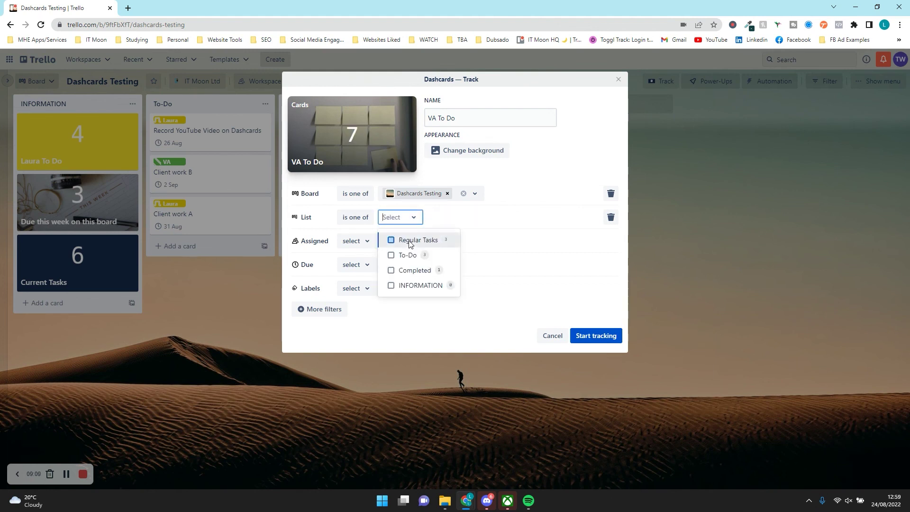
pyautogui.click(413, 240)
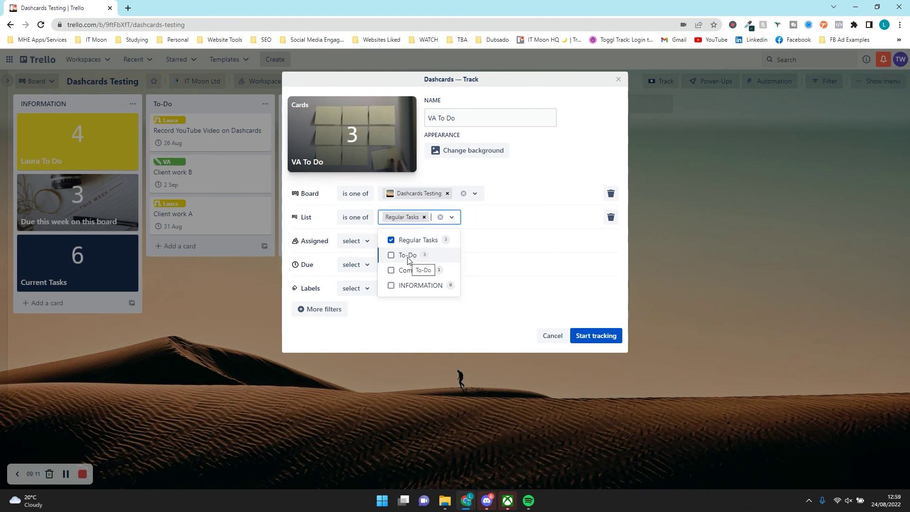
pyautogui.click(408, 256)
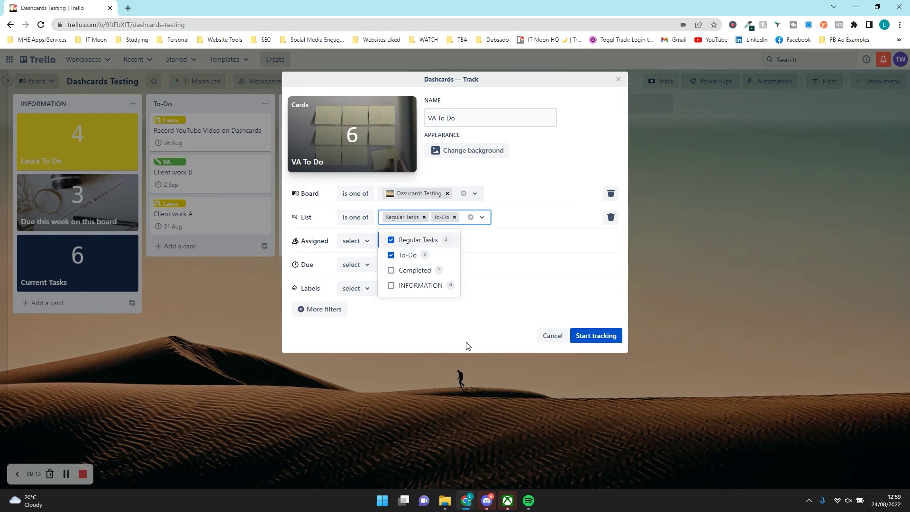
pyautogui.click(471, 330)
# Add a labels filter to the dashcard that includes any of the green VA label.
pyautogui.click(358, 288)
pyautogui.click(356, 189)
pyautogui.click(409, 289)
pyautogui.click(417, 282)
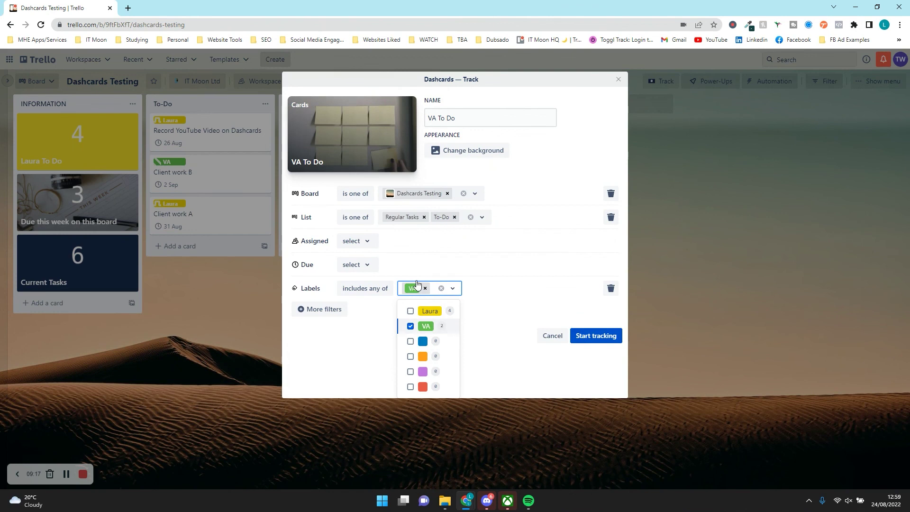
# Give the VA To Do dashcard a green background and start tracking it.
pyautogui.click(493, 152)
pyautogui.click(563, 204)
pyautogui.click(465, 372)
pyautogui.click(596, 336)
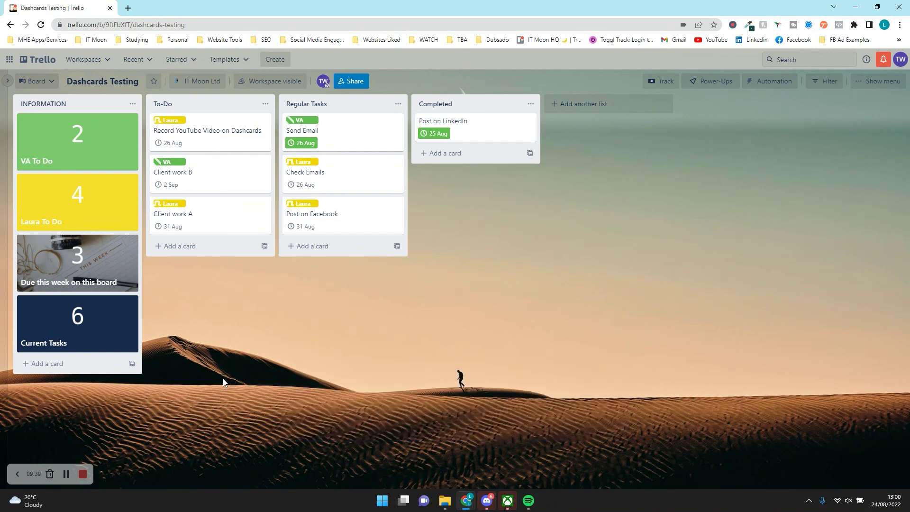
pyautogui.click(87, 475)
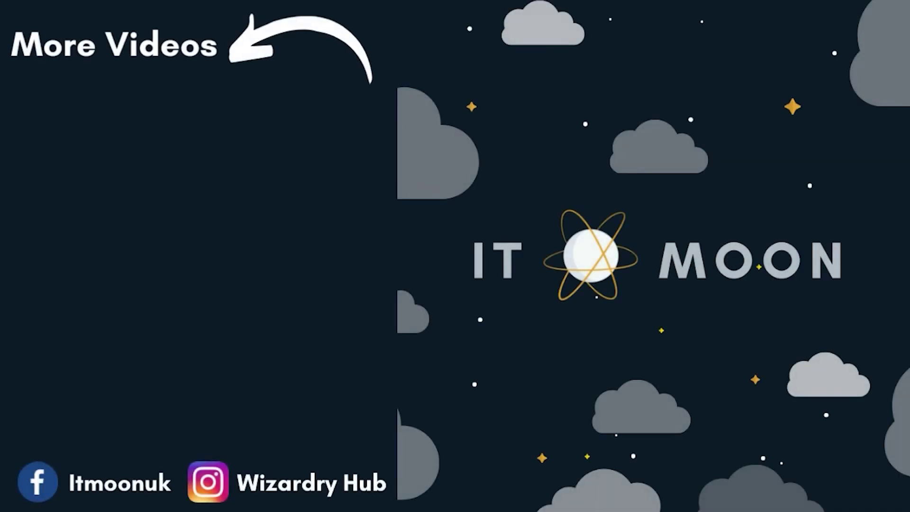